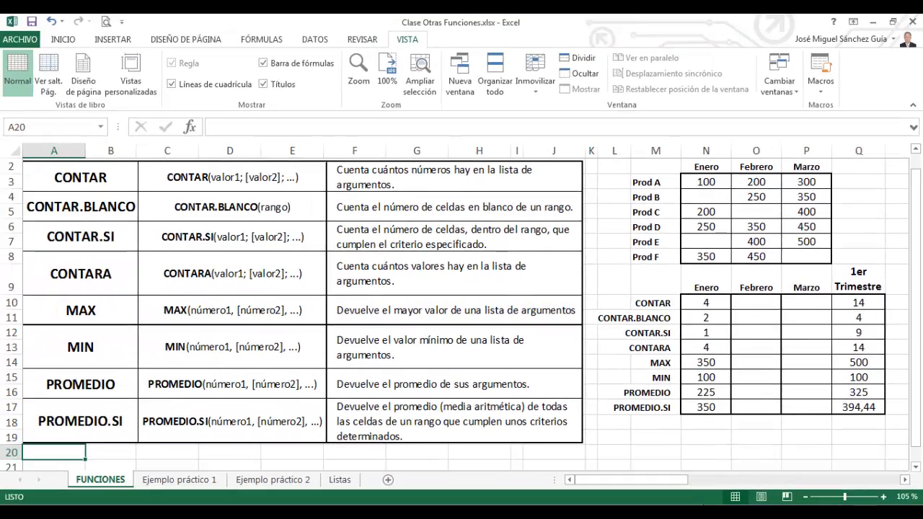
# Review the function arguments of the Enero CONTAR formula in N10 and the CONTAR.BLANCO formula in N11
pyautogui.click(709, 307)
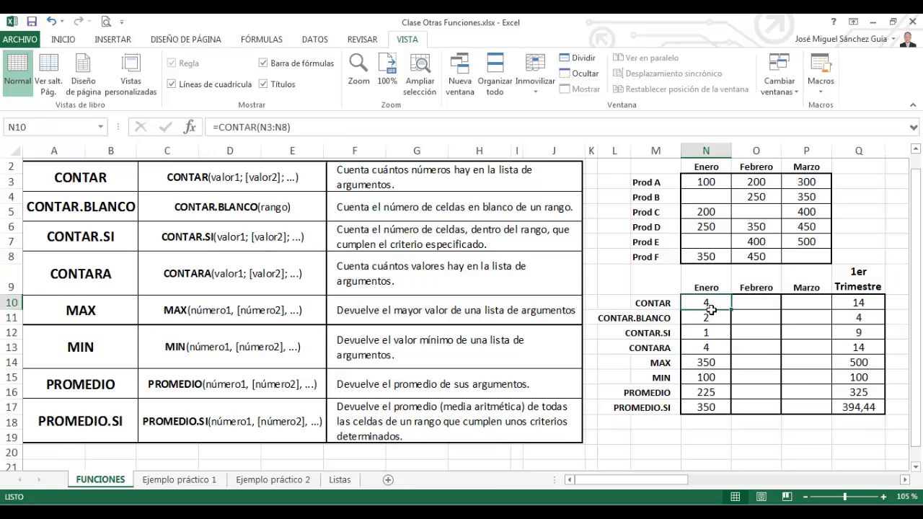
pyautogui.click(190, 127)
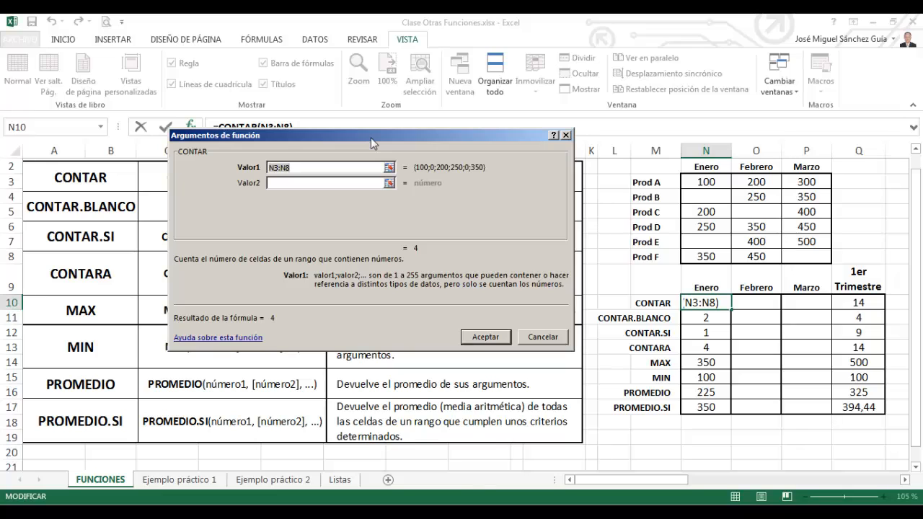
pyautogui.moveTo(370, 137); pyautogui.dragTo(343, 134)
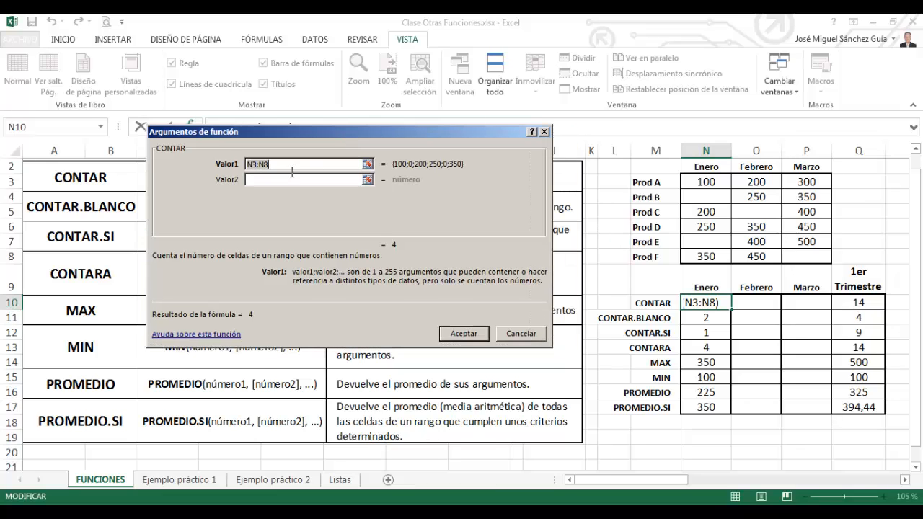
pyautogui.click(460, 334)
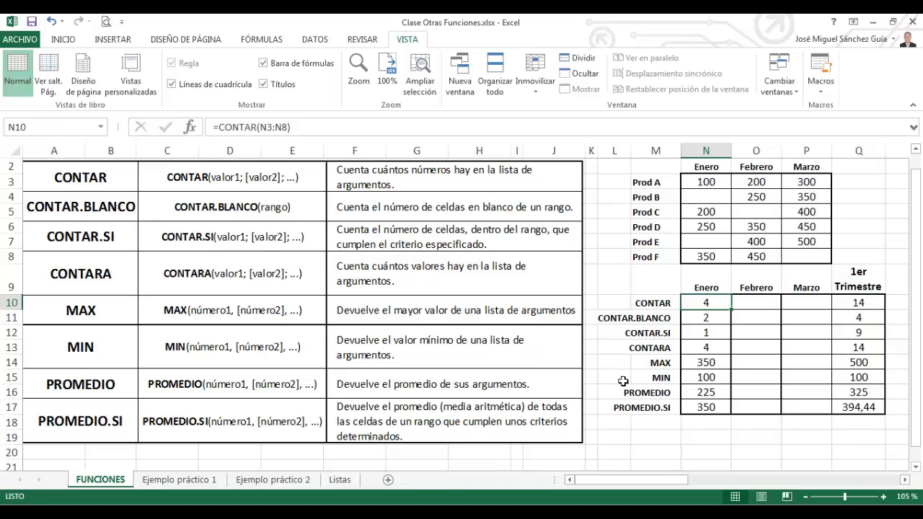
pyautogui.click(697, 320)
pyautogui.click(190, 127)
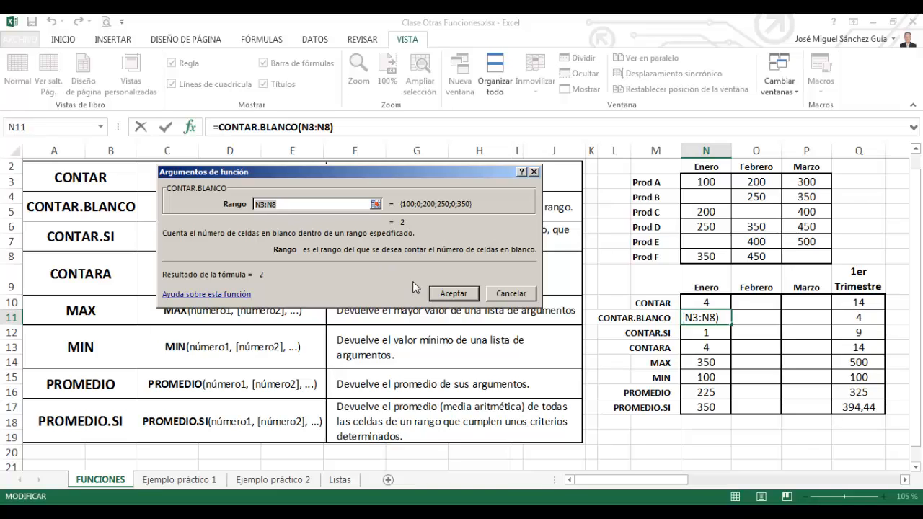
pyautogui.click(450, 293)
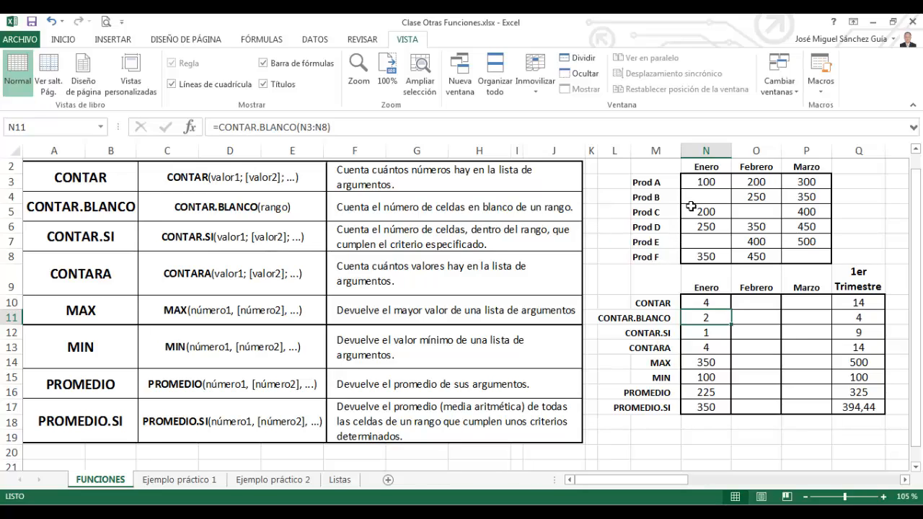
# Review the function arguments of the Enero CONTAR.SI formula in N12 and the CONTARA formula in N13
pyautogui.click(701, 336)
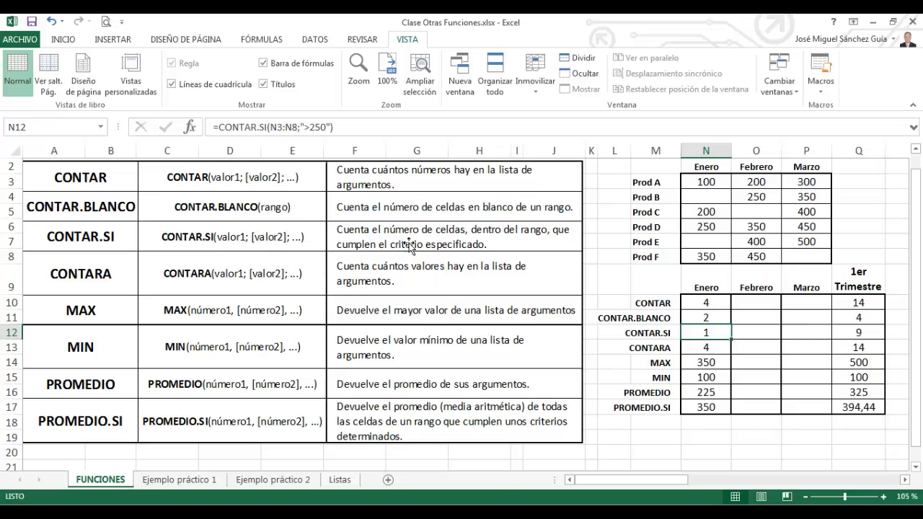
pyautogui.click(191, 128)
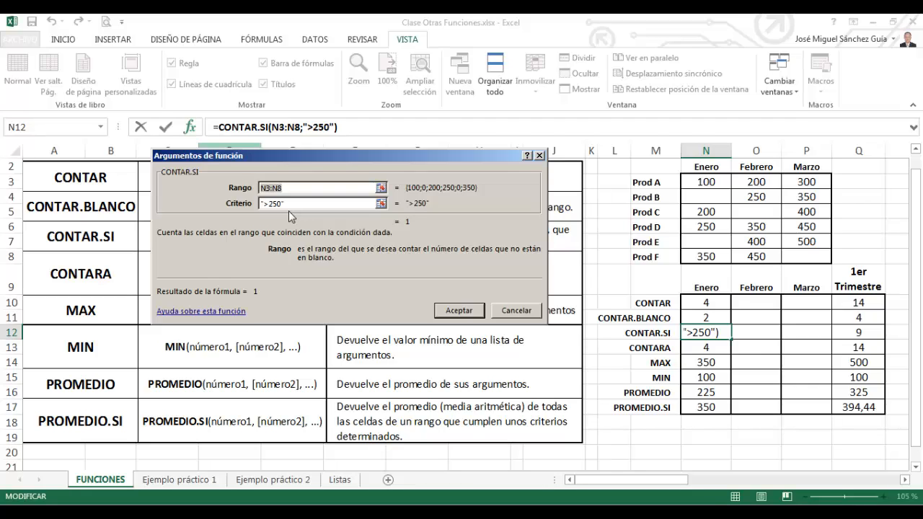
pyautogui.click(469, 312)
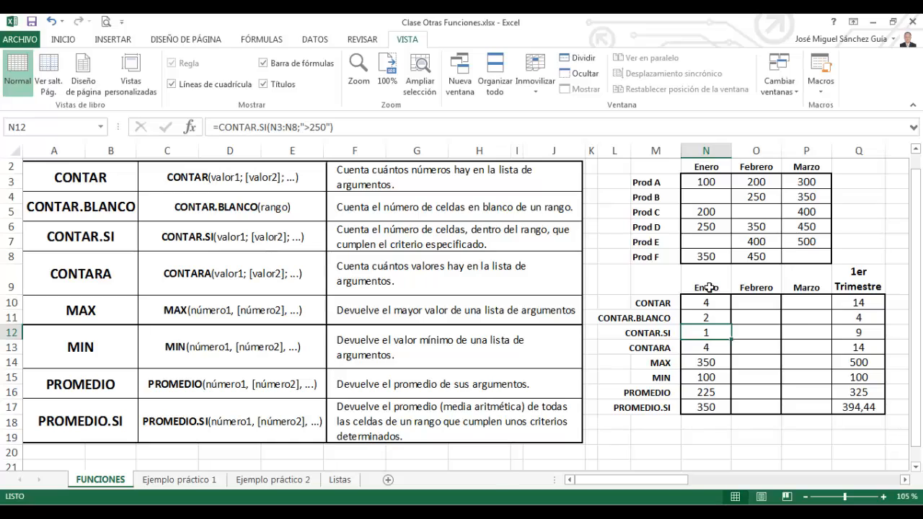
pyautogui.click(714, 351)
pyautogui.click(192, 130)
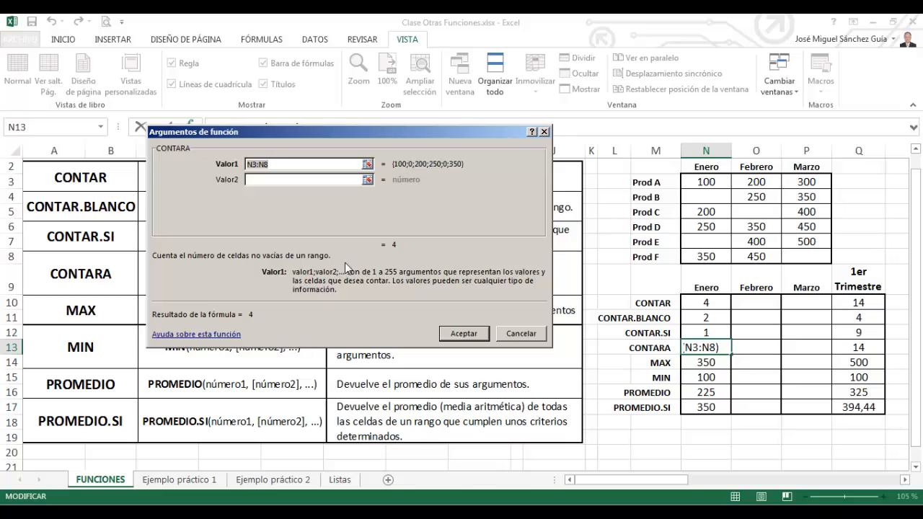
pyautogui.click(462, 336)
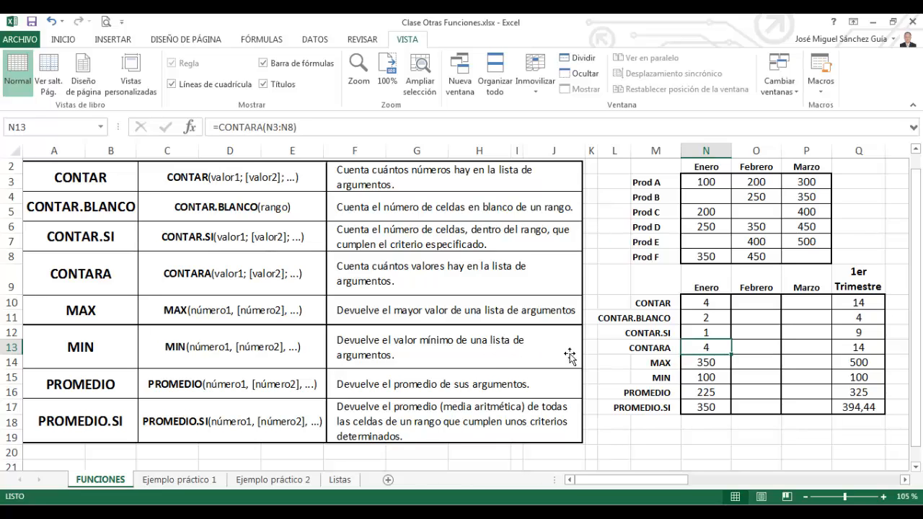
# Review the function arguments of the Enero MAX formula in N14 and the MIN formula in N15
pyautogui.click(691, 364)
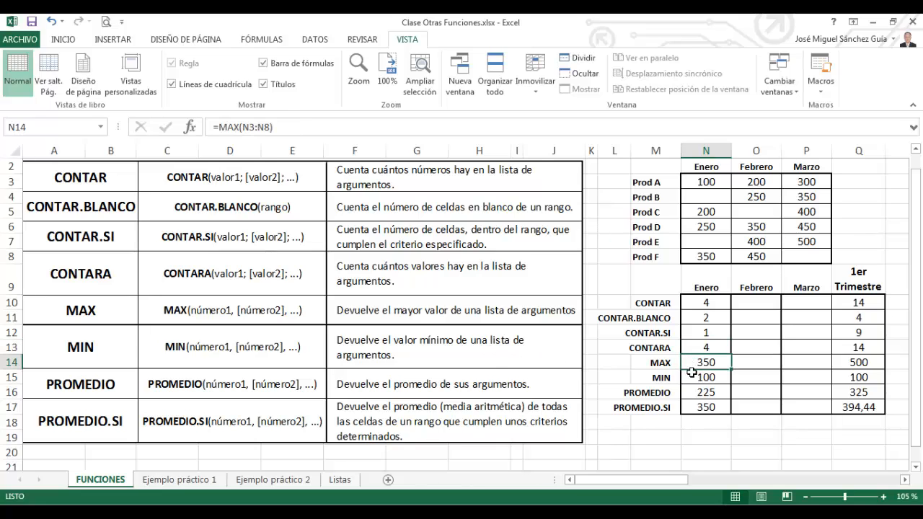
pyautogui.click(189, 127)
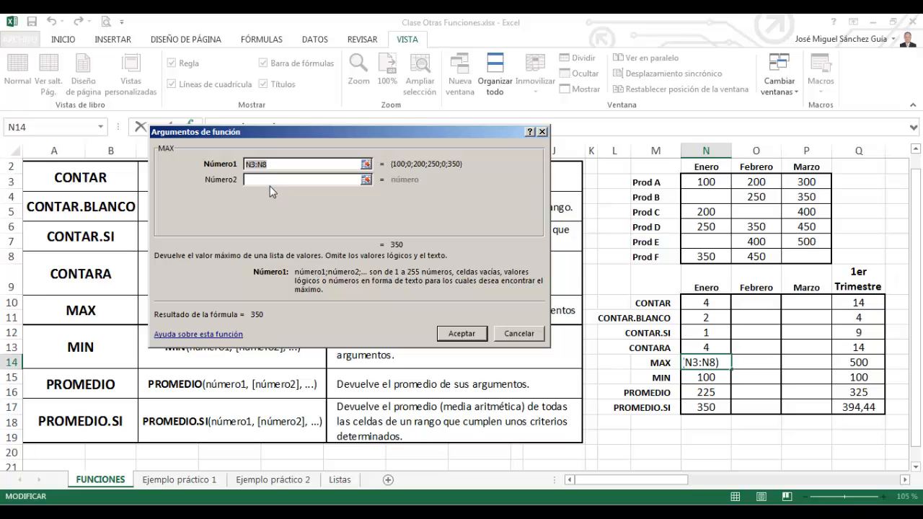
pyautogui.click(463, 334)
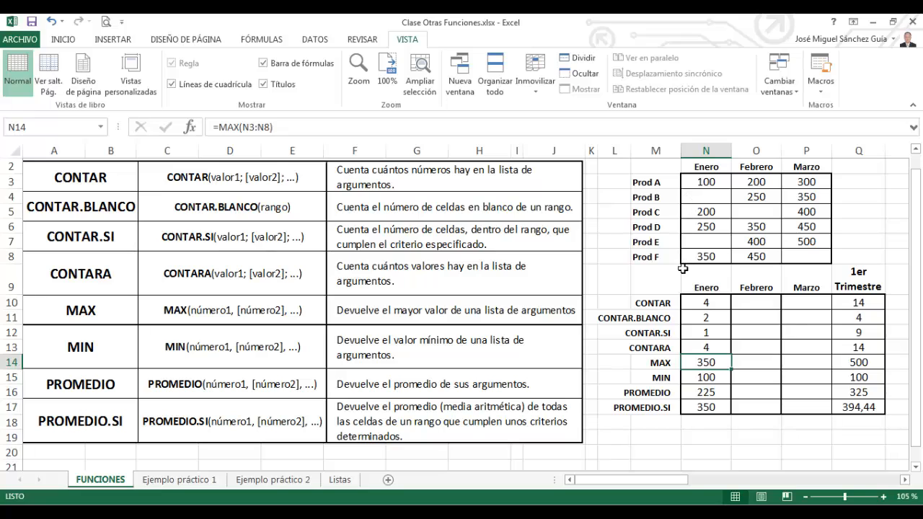
pyautogui.click(692, 377)
pyautogui.click(191, 130)
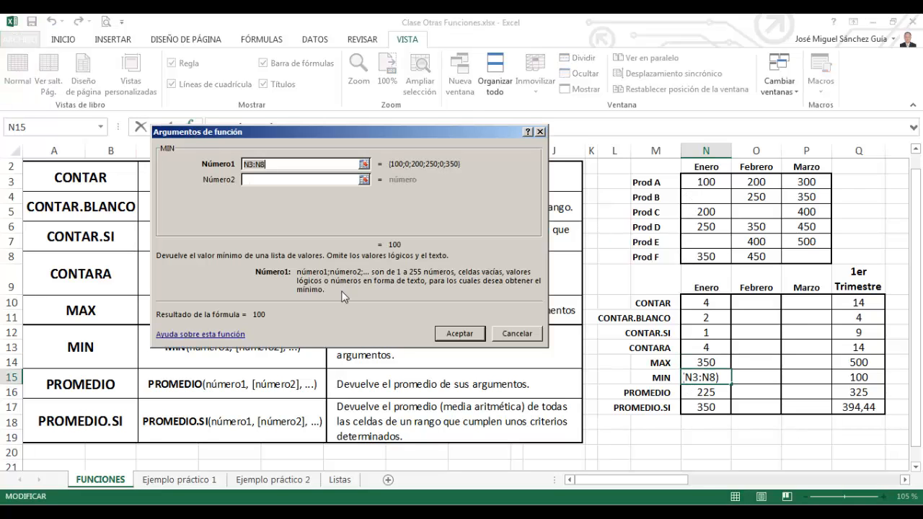
pyautogui.click(452, 335)
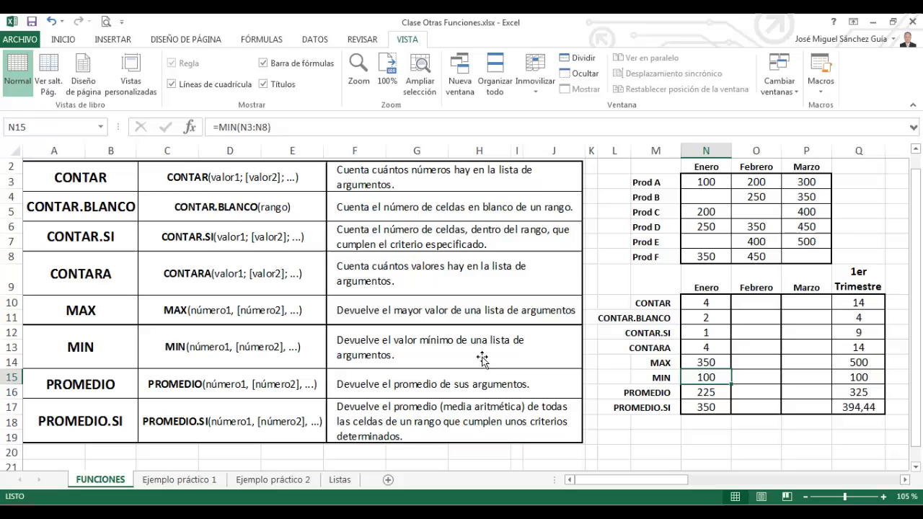
# Review the function arguments of the Enero PROMEDIO formula in N16 and the PROMEDIO.SI formula in N17
pyautogui.click(726, 399)
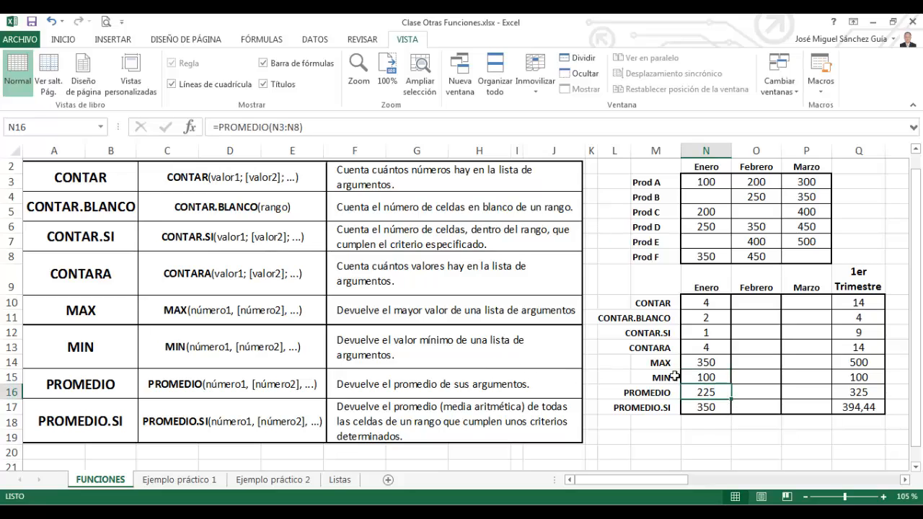
pyautogui.click(190, 127)
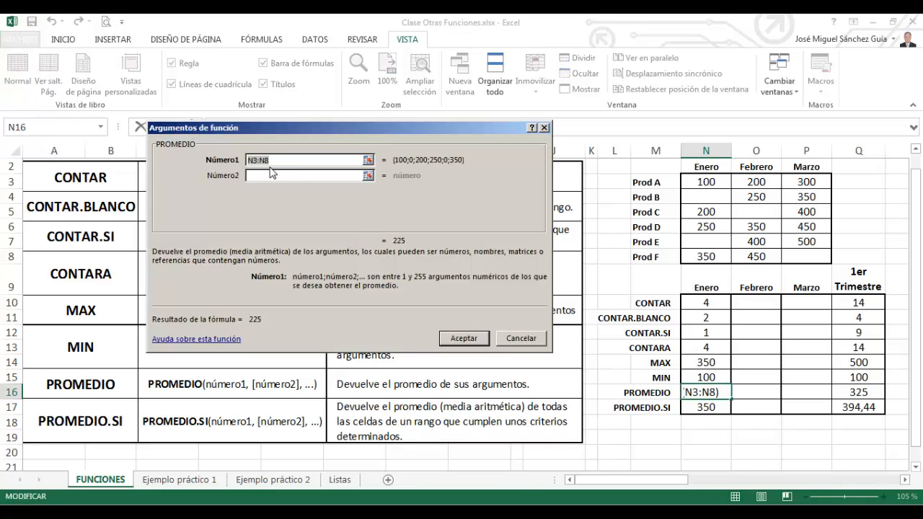
pyautogui.click(474, 339)
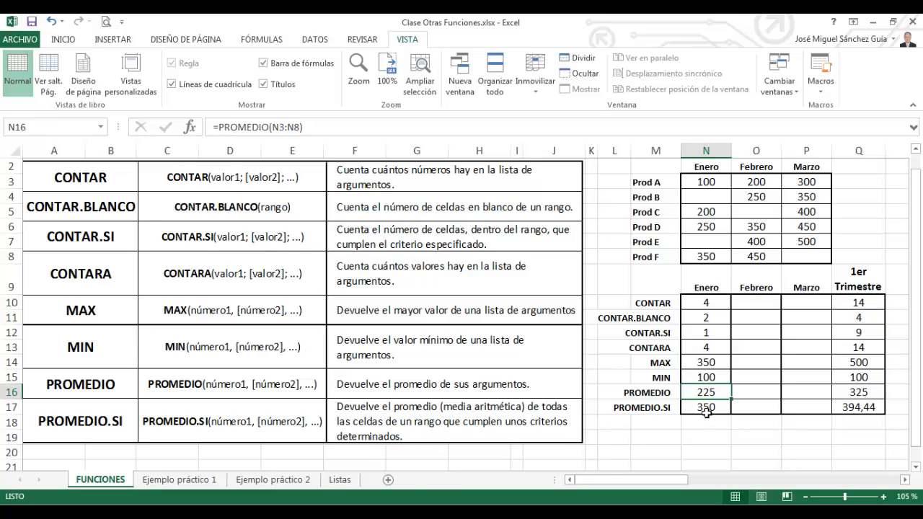
pyautogui.click(706, 408)
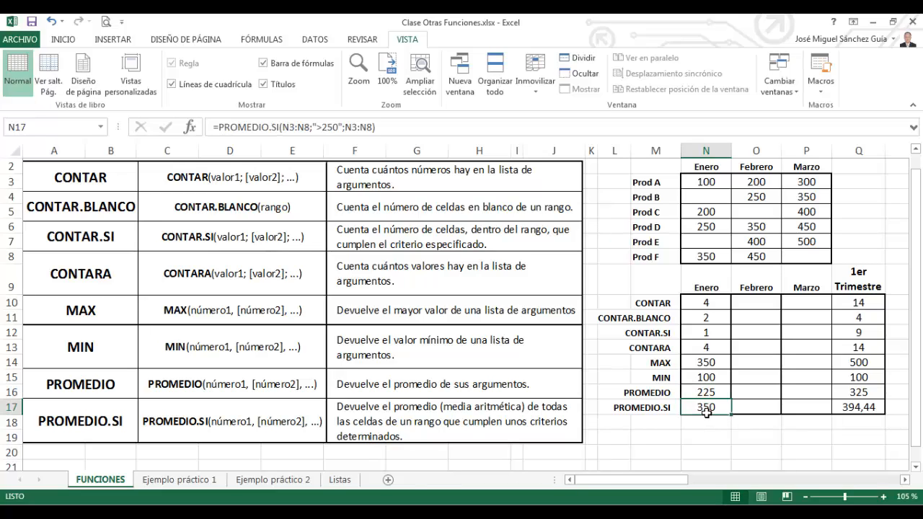
pyautogui.click(190, 128)
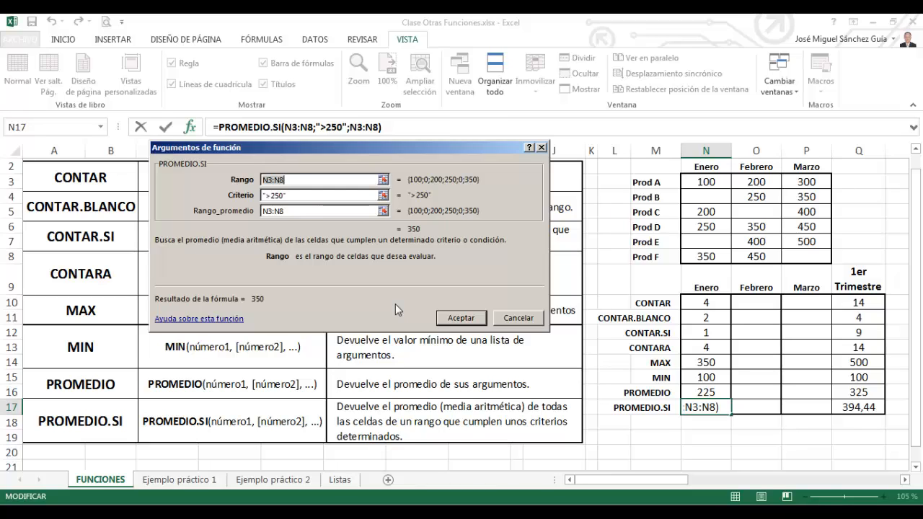
pyautogui.click(452, 319)
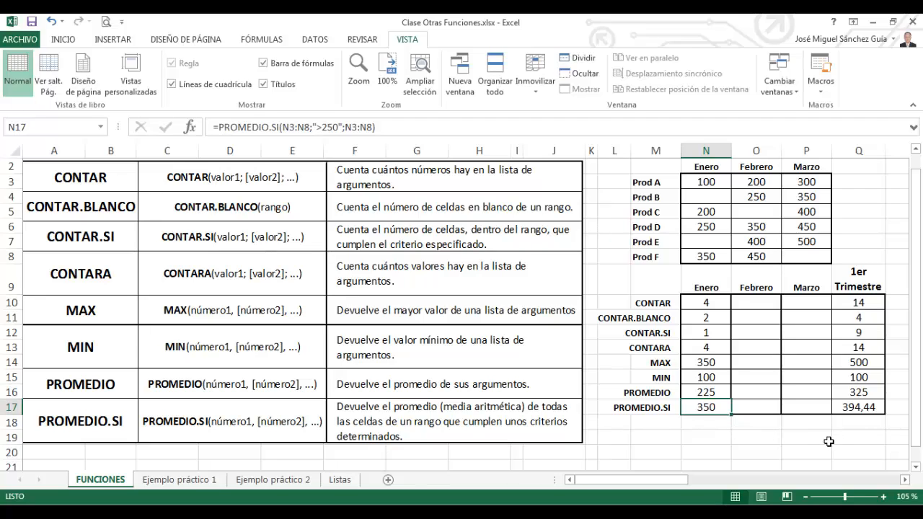
# Inspect the range used by the 1er Trimestre CONTAR formula in Q10
pyautogui.click(868, 307)
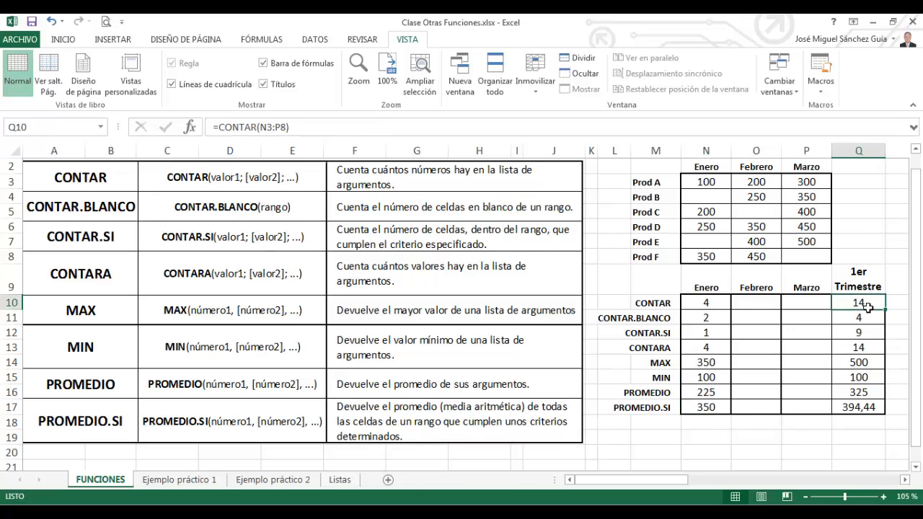
pyautogui.click(274, 131)
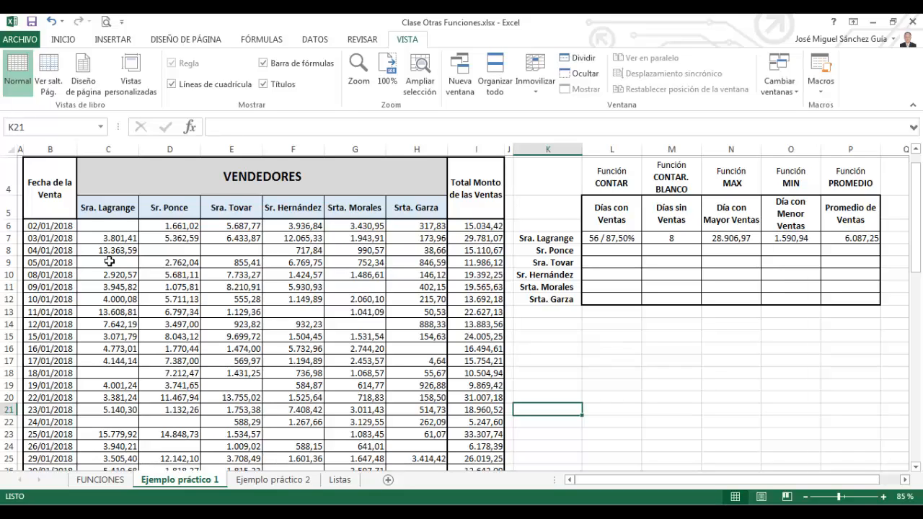
# Create named ranges for the sellers' sales columns C5:H69 from the top row, and check the names available for formulas
pyautogui.click(102, 220)
pyautogui.moveTo(102, 220); pyautogui.dragTo(411, 431)
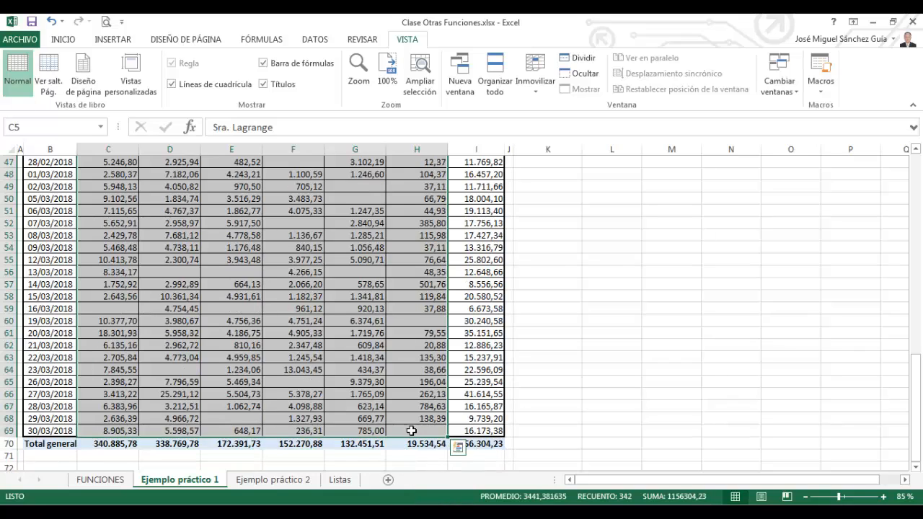
pyautogui.click(260, 44)
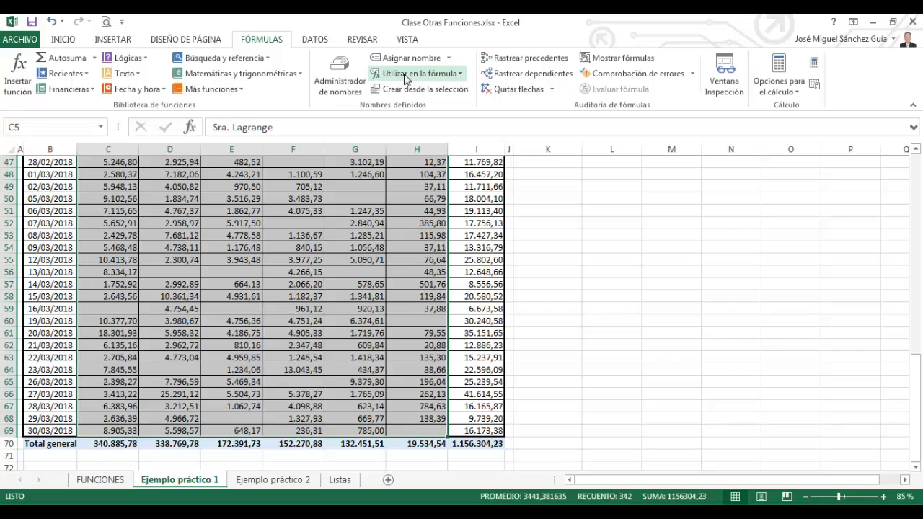
pyautogui.click(384, 90)
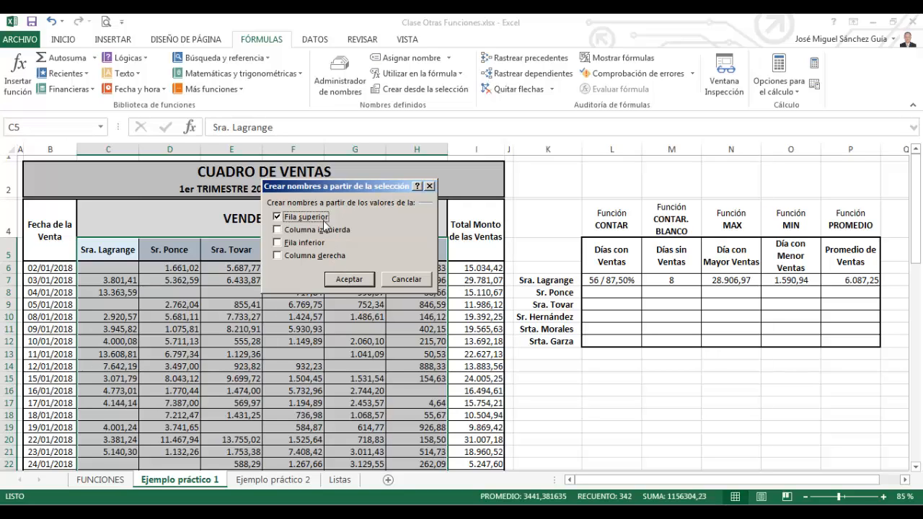
pyautogui.click(347, 280)
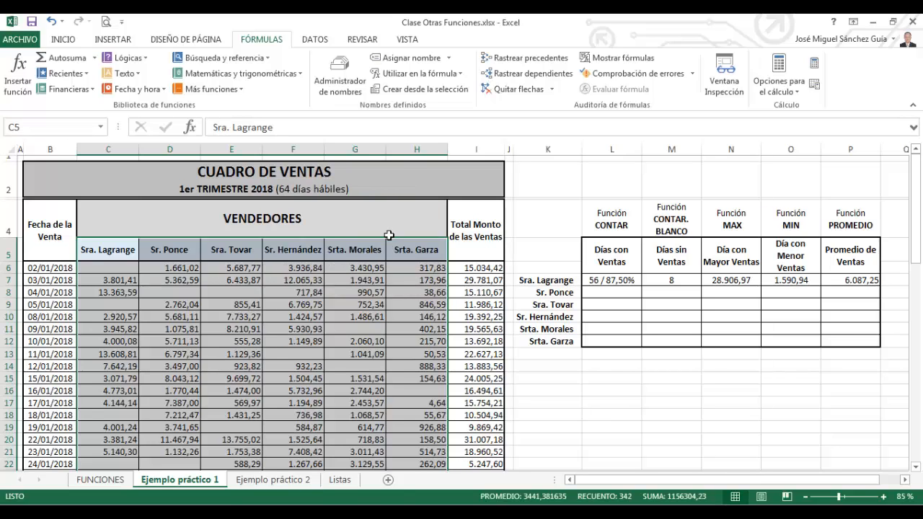
pyautogui.click(464, 75)
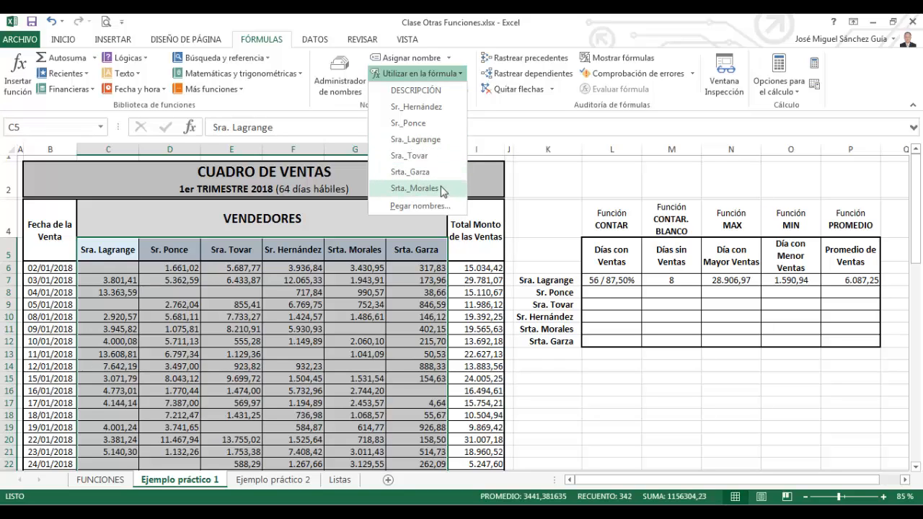
pyautogui.click(532, 178)
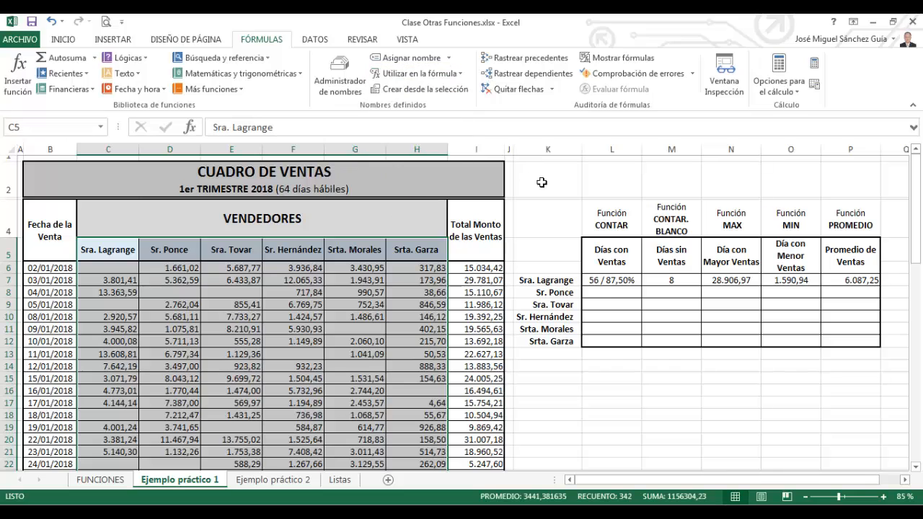
# Examine the formula in L7 part by part: the CONTAR count, the " / " separator and the TEXTO percentage over 64 days
pyautogui.click(607, 285)
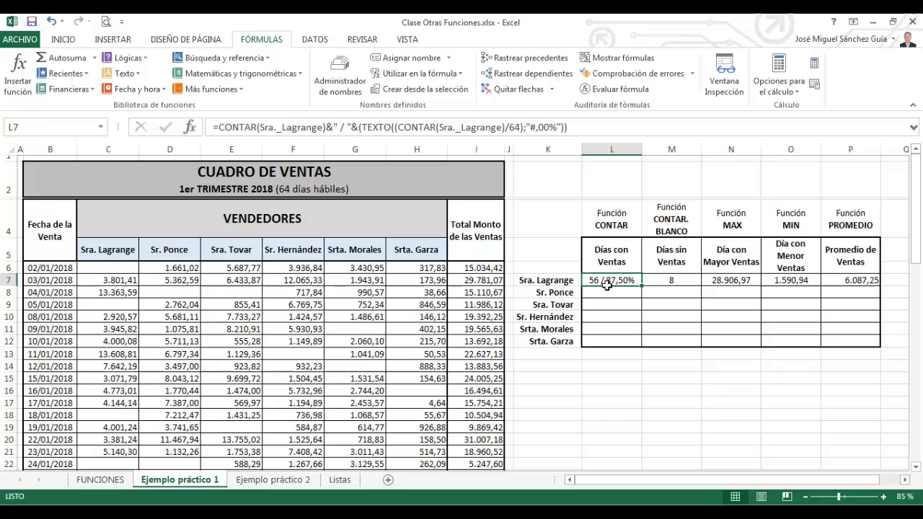
pyautogui.click(241, 131)
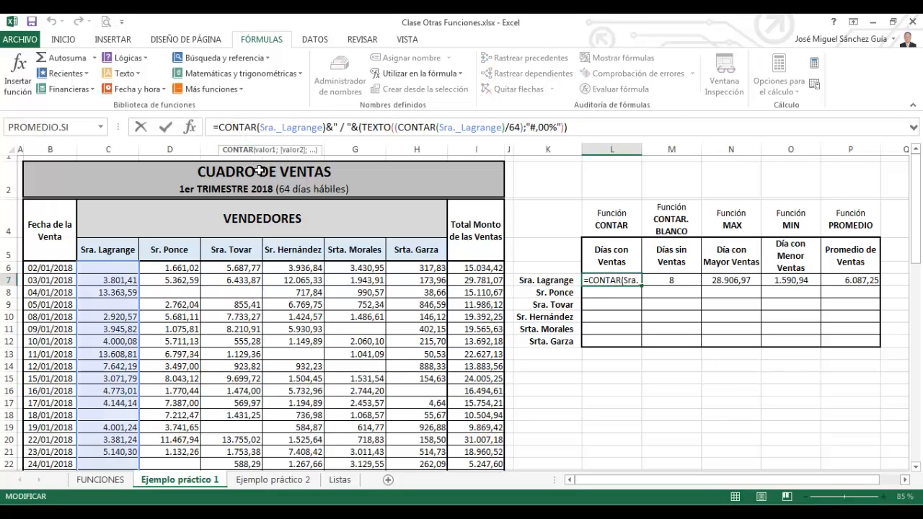
pyautogui.doubleClick(226, 131)
pyautogui.moveTo(260, 134); pyautogui.dragTo(326, 132)
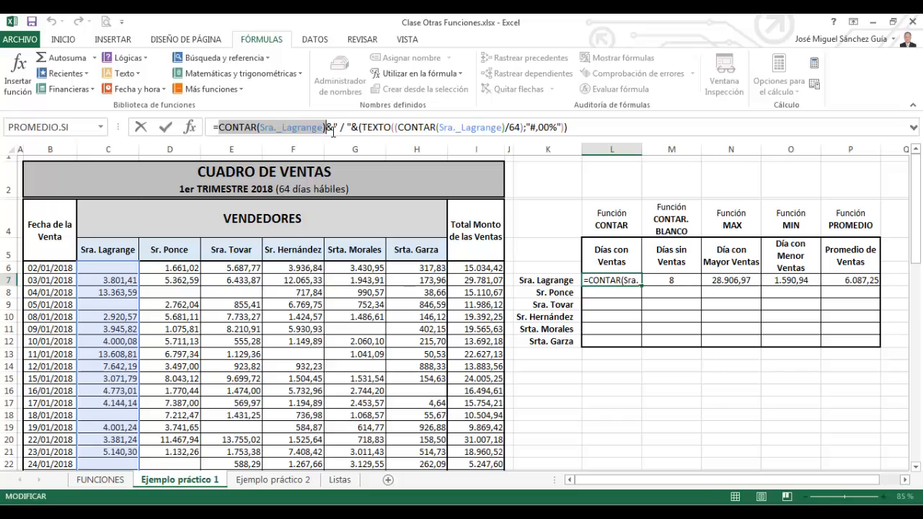
pyautogui.moveTo(328, 135); pyautogui.dragTo(360, 136)
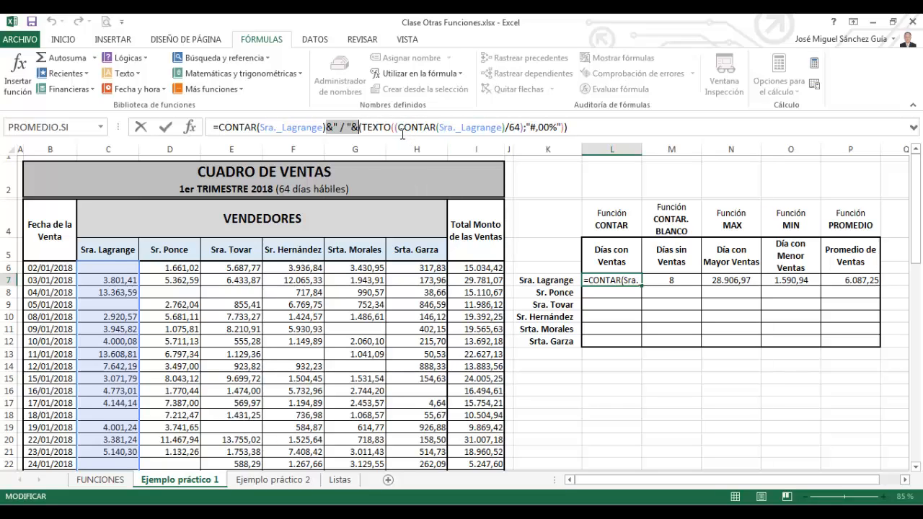
pyautogui.moveTo(396, 130); pyautogui.dragTo(529, 138)
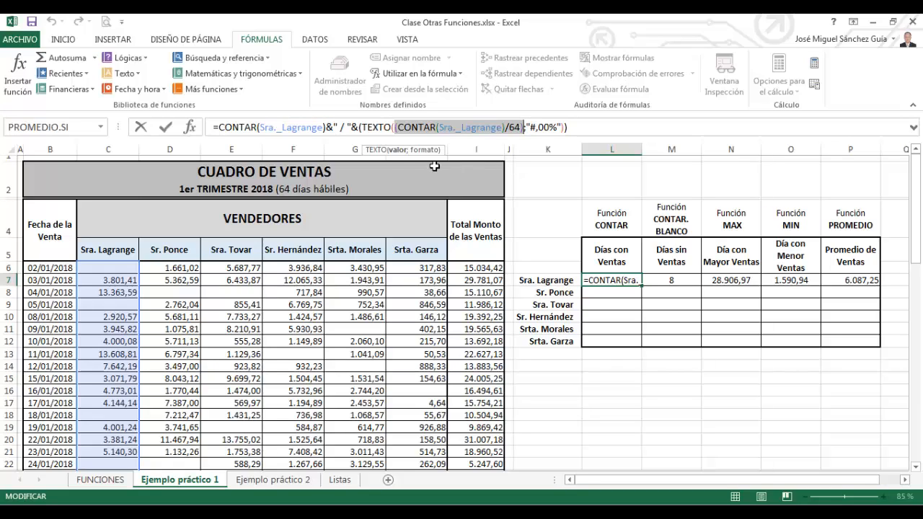
pyautogui.moveTo(359, 131); pyautogui.dragTo(528, 134)
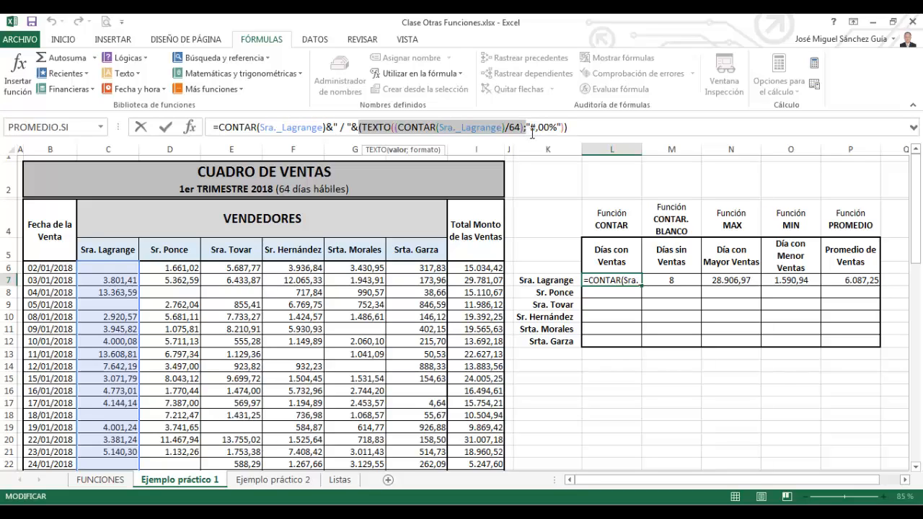
pyautogui.moveTo(532, 134); pyautogui.dragTo(569, 134)
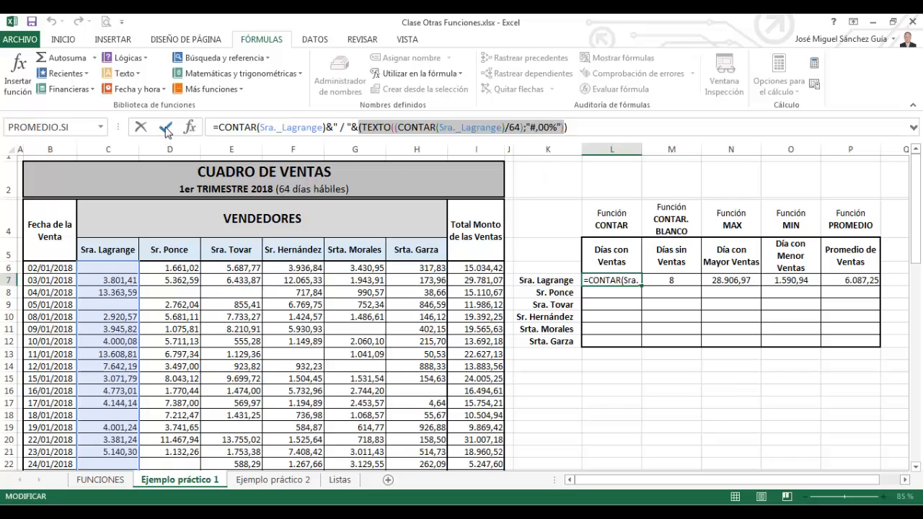
pyautogui.click(166, 129)
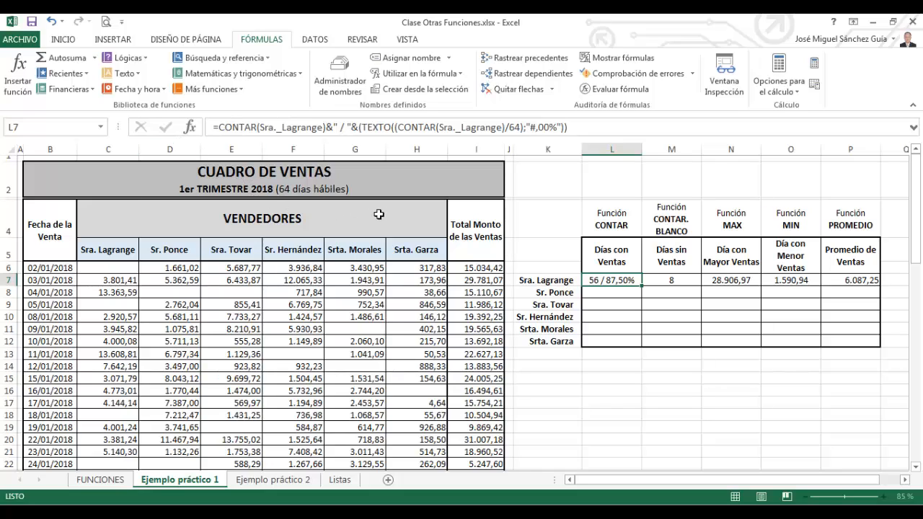
# Review the function arguments of the CONTAR.BLANCO formula in M7 and the MAX formula in N7
pyautogui.click(670, 282)
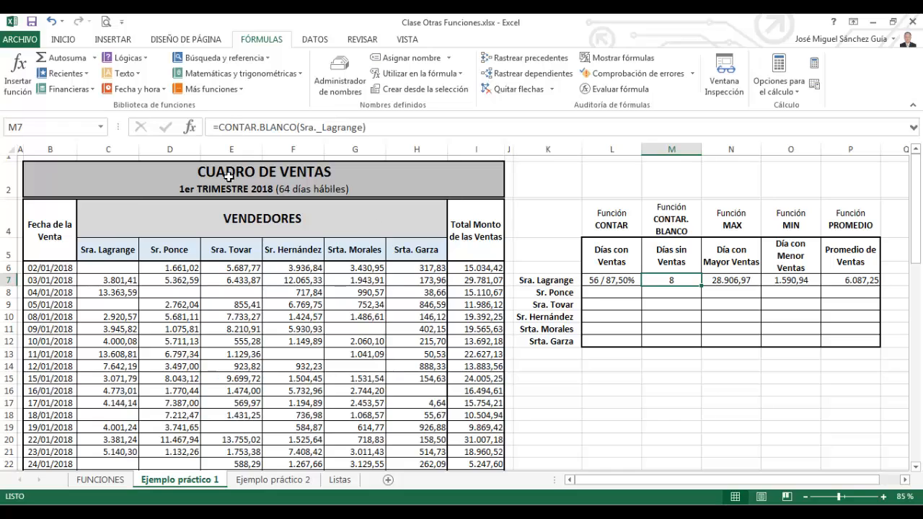
pyautogui.click(192, 132)
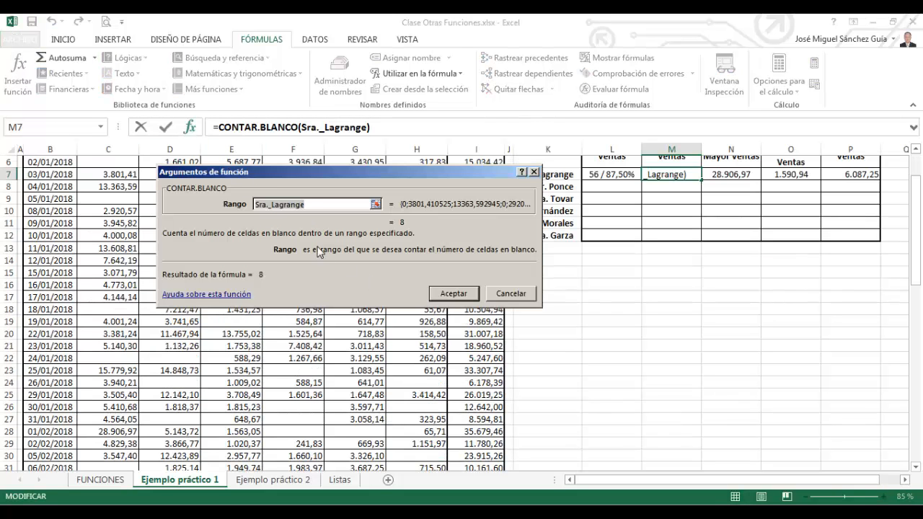
pyautogui.click(472, 298)
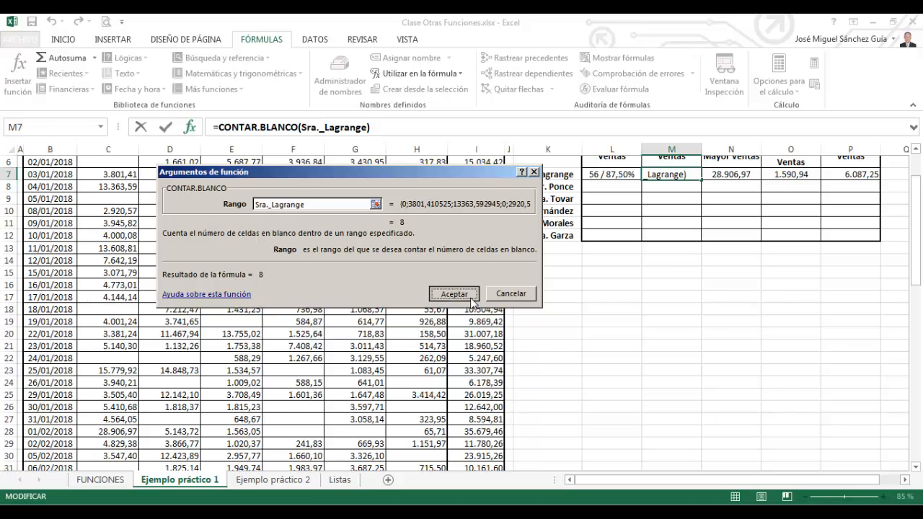
pyautogui.click(727, 179)
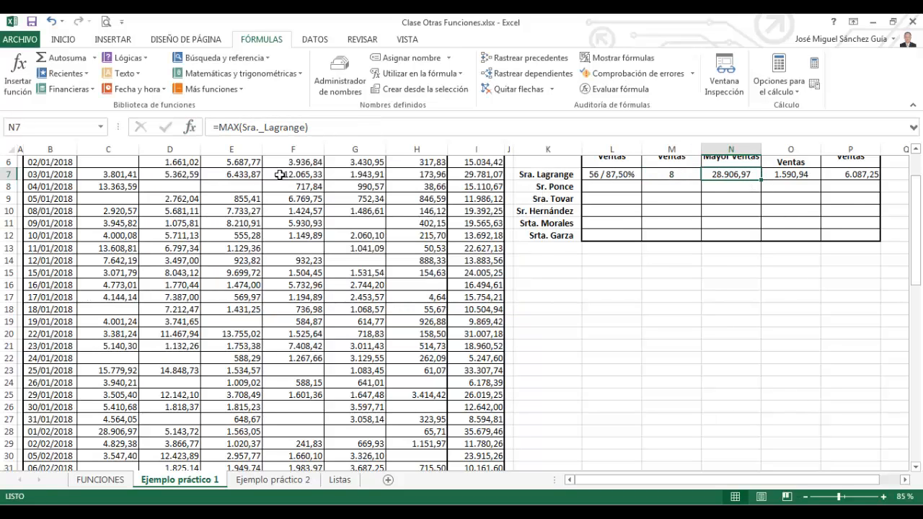
pyautogui.scroll(1, 279, 173)
pyautogui.click(190, 128)
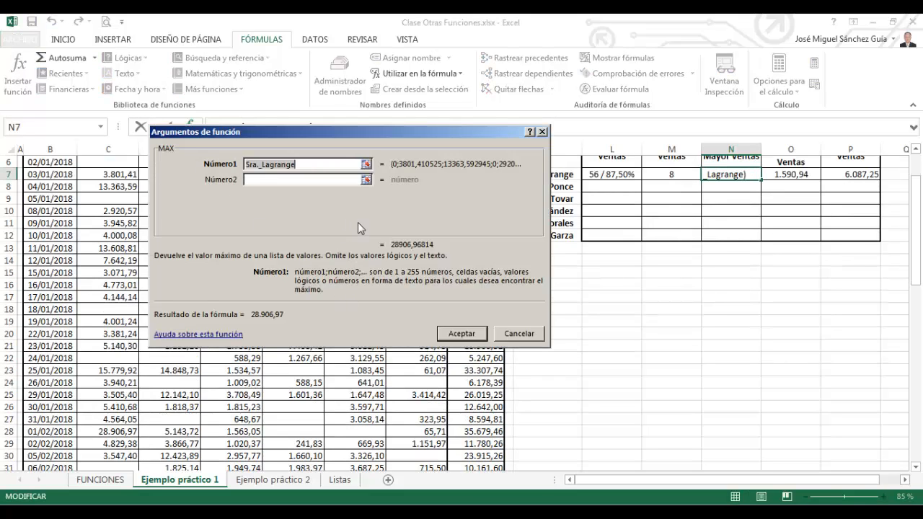
pyautogui.click(461, 333)
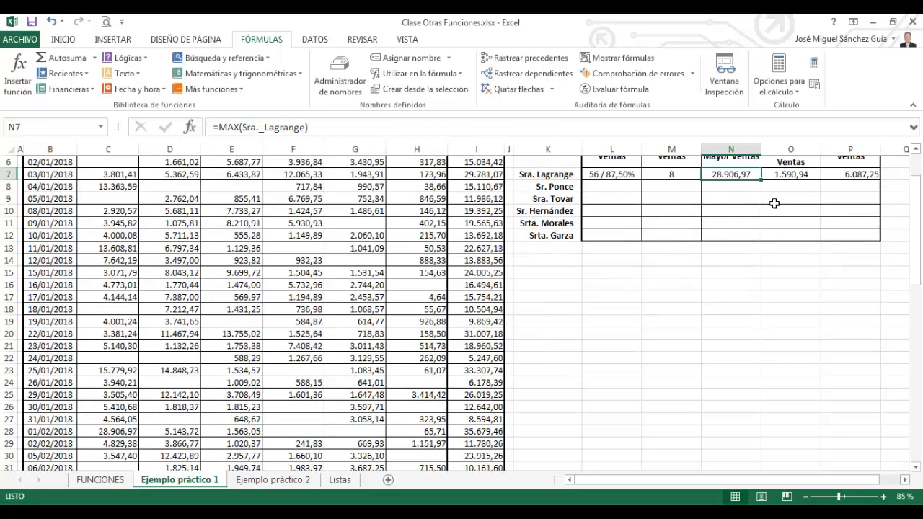
# Review the function arguments of the MIN formula in O7 and the PROMEDIO formula in P7
pyautogui.scroll(1, 773, 203)
pyautogui.click(779, 238)
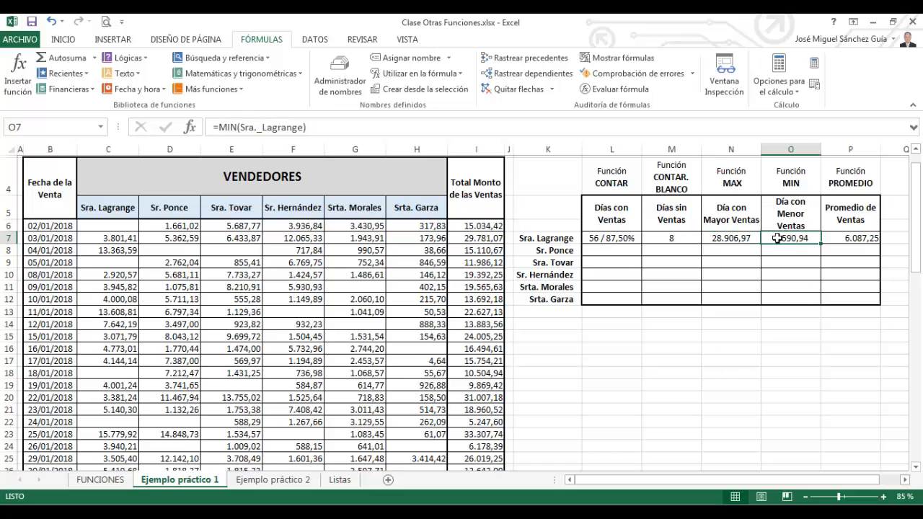
pyautogui.click(190, 128)
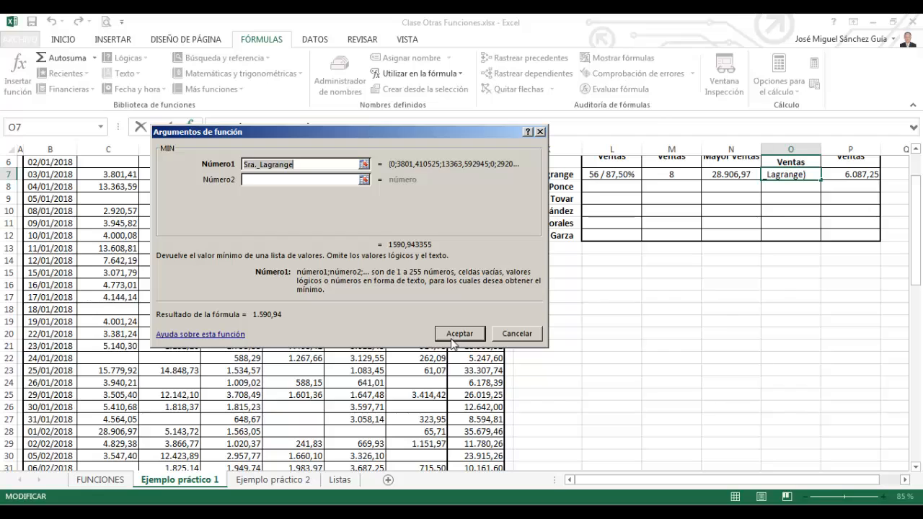
pyautogui.click(452, 336)
pyautogui.click(826, 175)
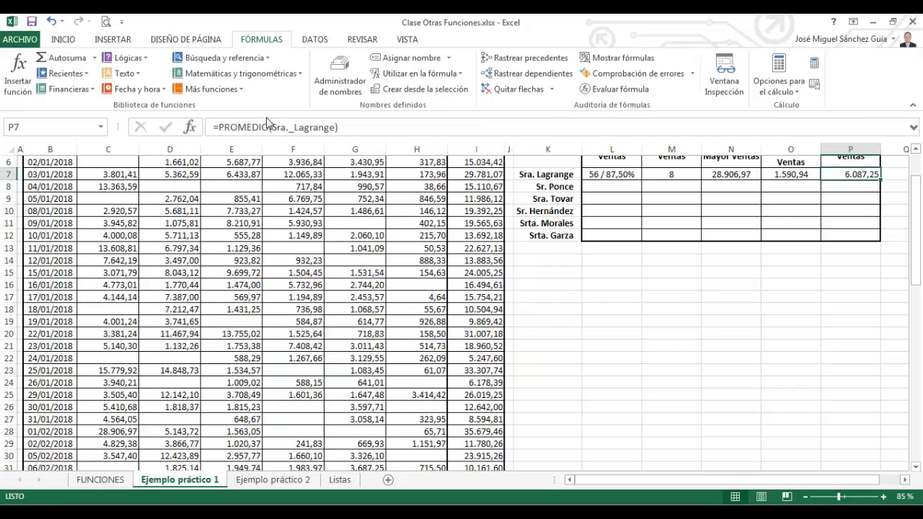
pyautogui.click(190, 127)
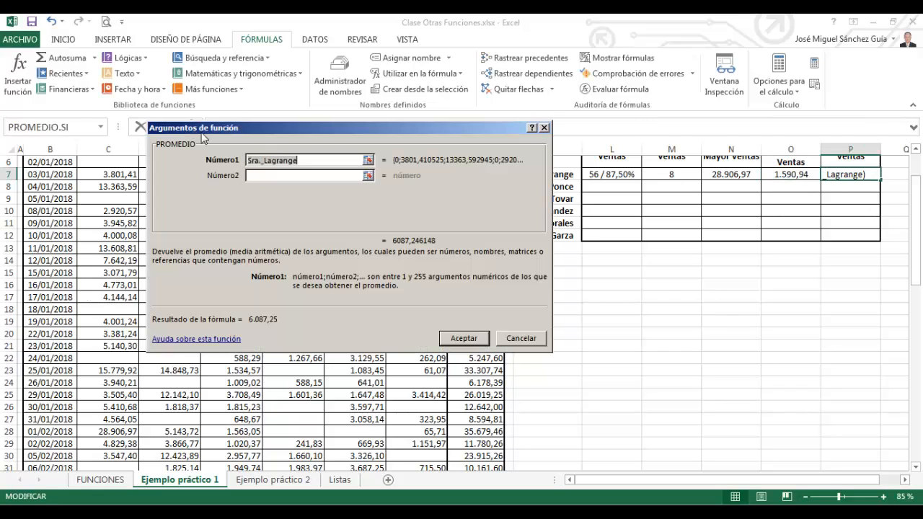
pyautogui.click(479, 339)
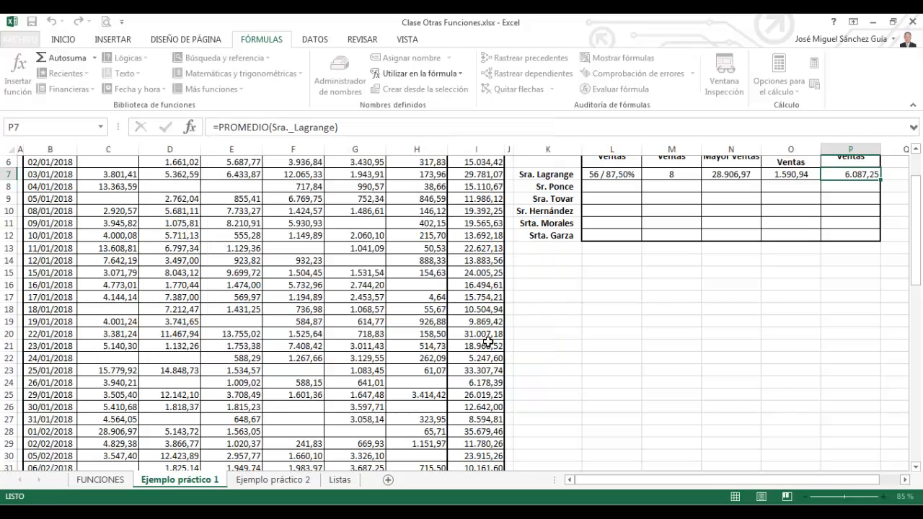
# Insert a CONTAR formula in L9 that counts the named range of the third seller's sales in column E
pyautogui.scroll(1, 670, 305)
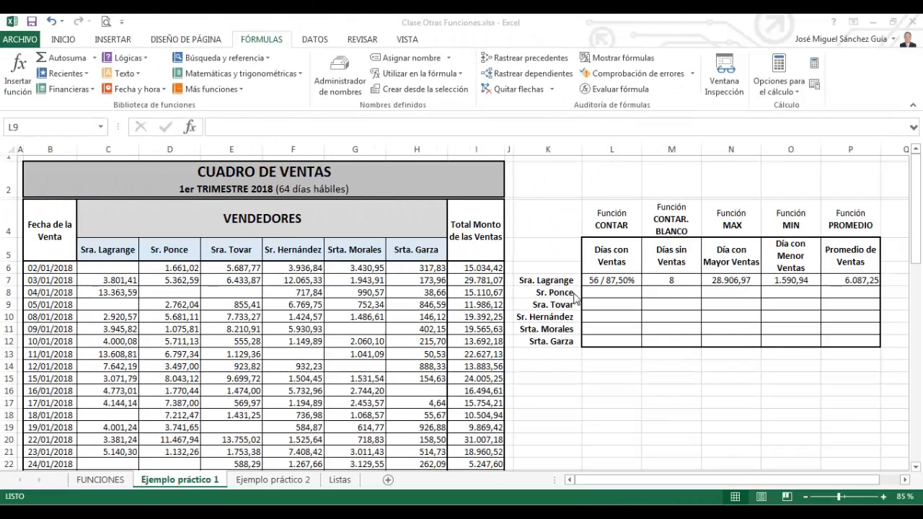
pyautogui.click(602, 306)
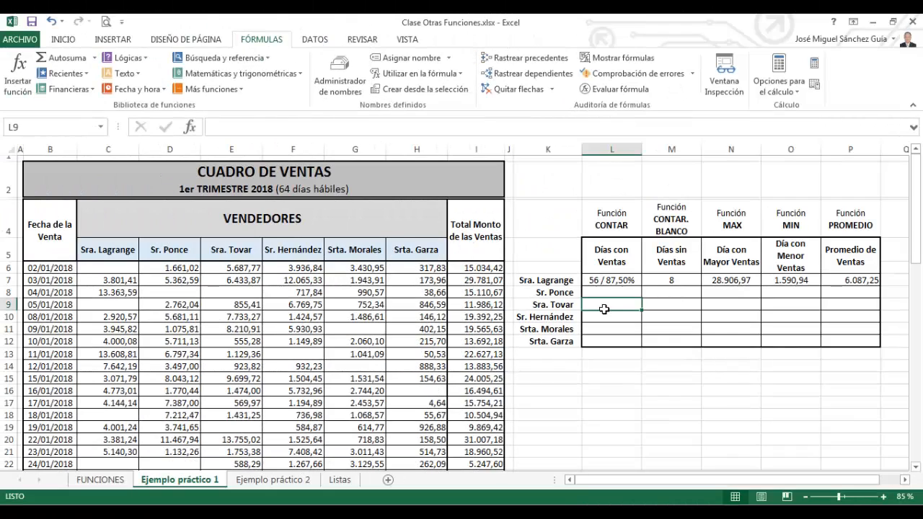
pyautogui.click(211, 89)
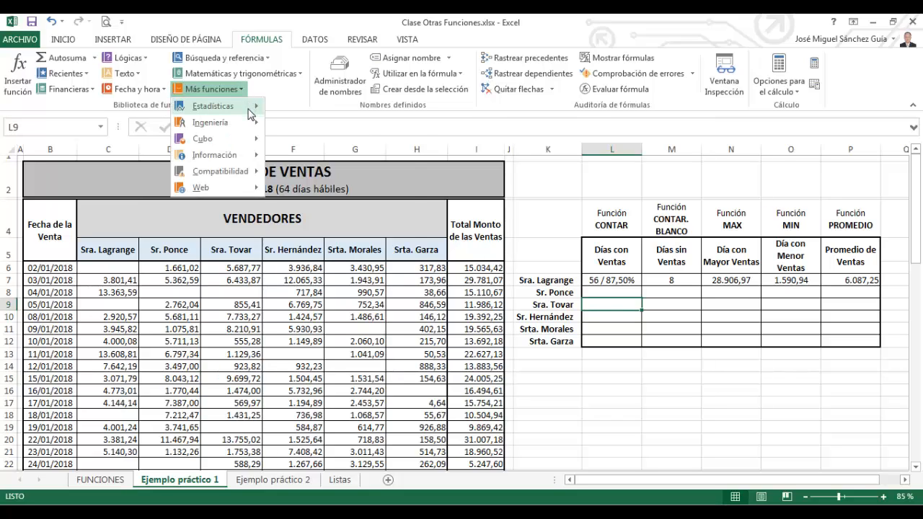
pyautogui.moveTo(252, 108)
pyautogui.click(302, 173)
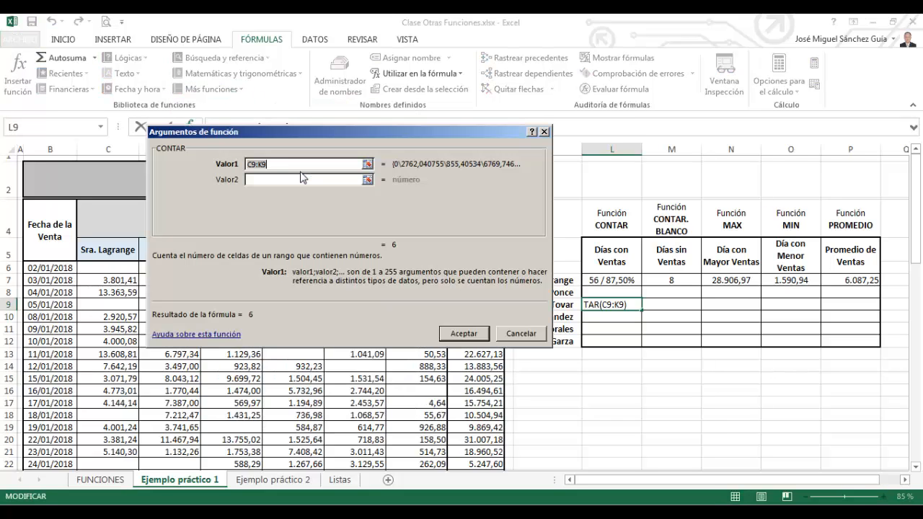
pyautogui.click(460, 74)
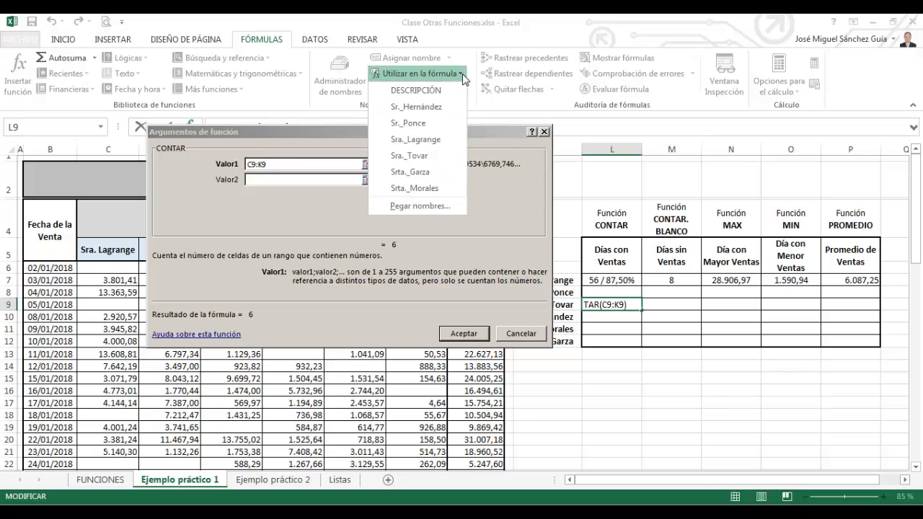
pyautogui.click(424, 157)
pyautogui.click(463, 334)
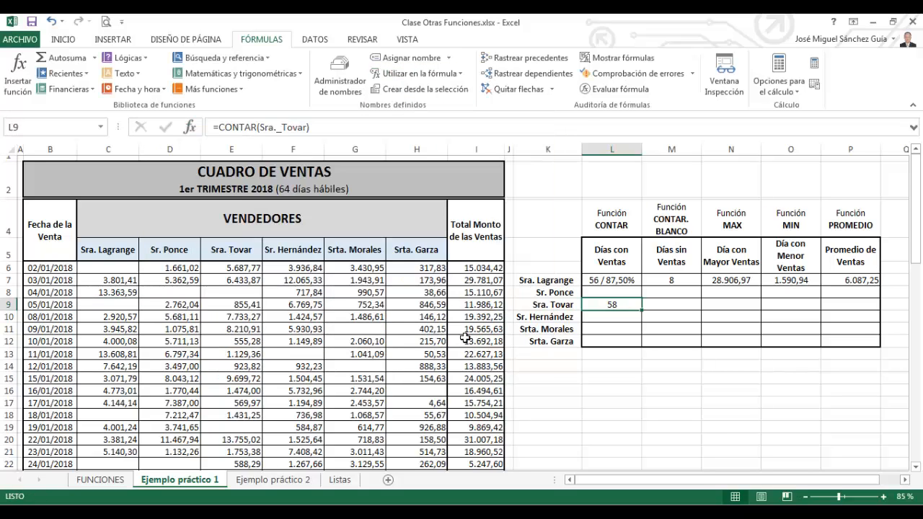
# Extend the L9 formula with &" / "& and a second CONTAR over the same seller's named range
pyautogui.click(334, 130)
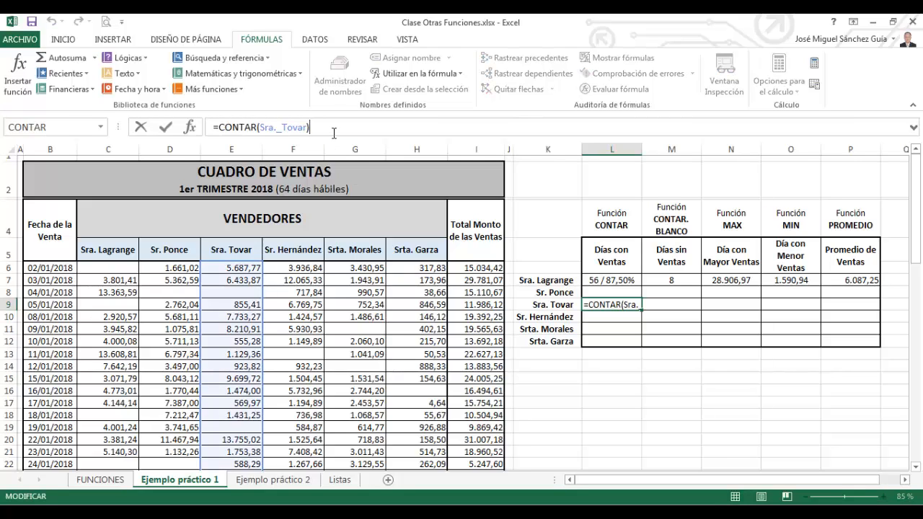
pyautogui.write('&')
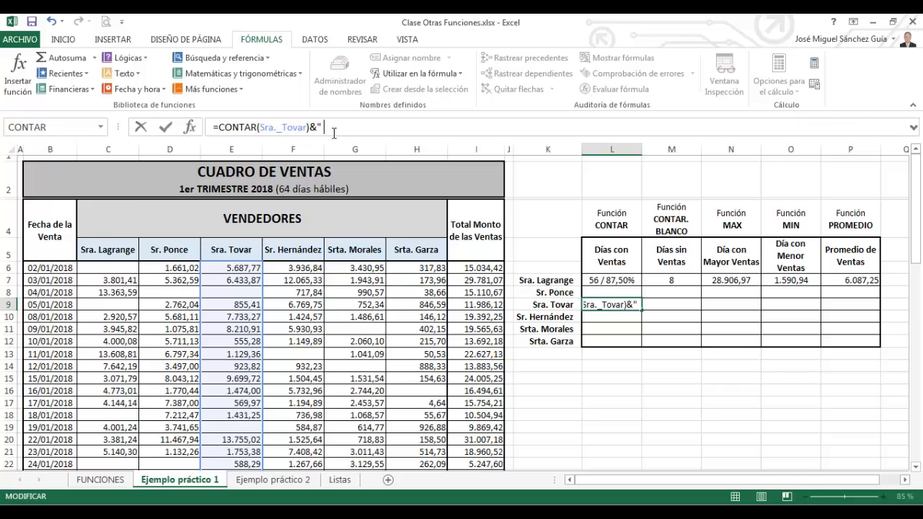
pyautogui.write('" / "&')
pyautogui.click(61, 130)
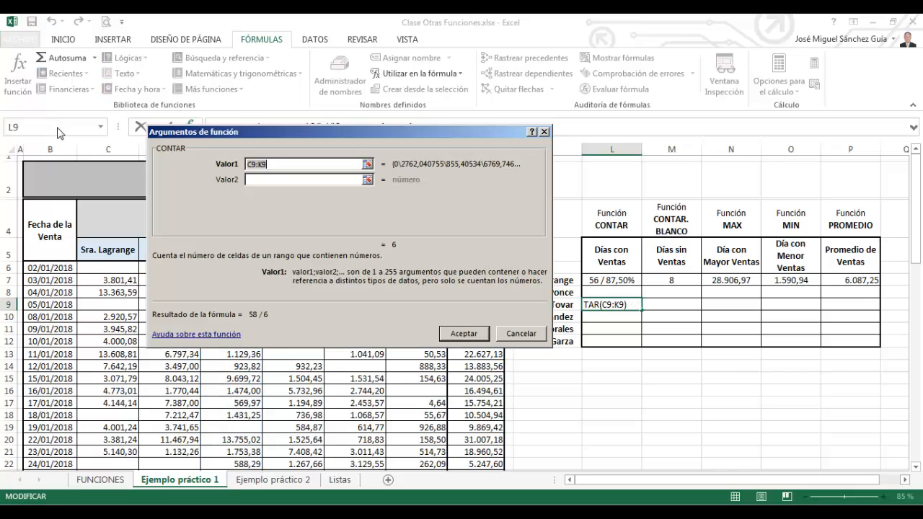
pyautogui.click(459, 73)
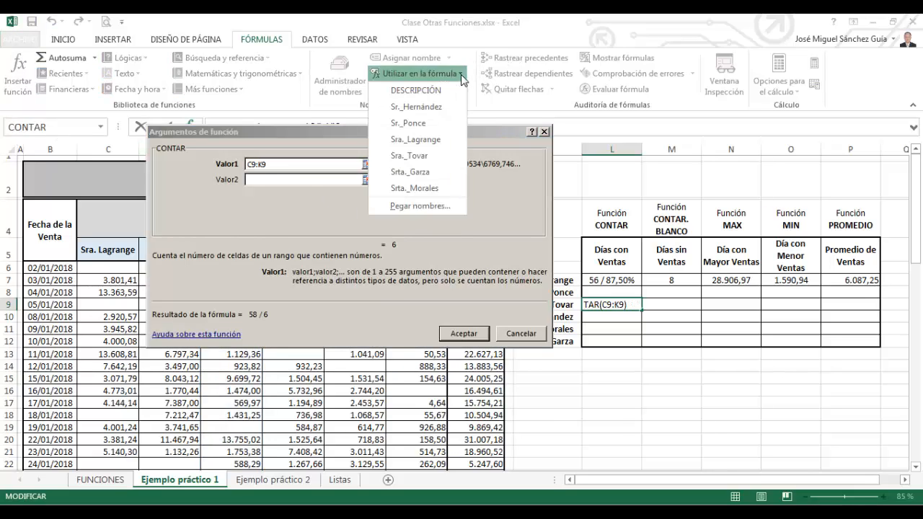
pyautogui.click(454, 155)
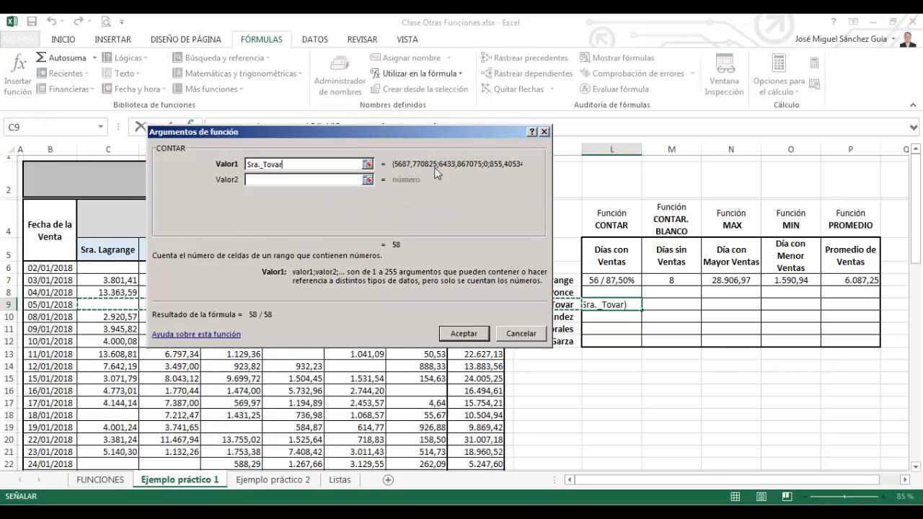
pyautogui.click(482, 340)
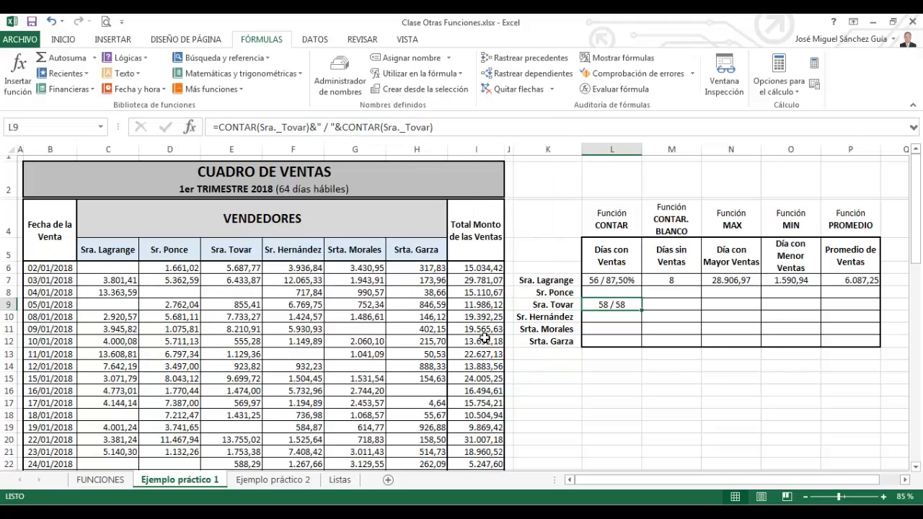
# Divide the second CONTAR in the L9 formula by 64
pyautogui.click(450, 127)
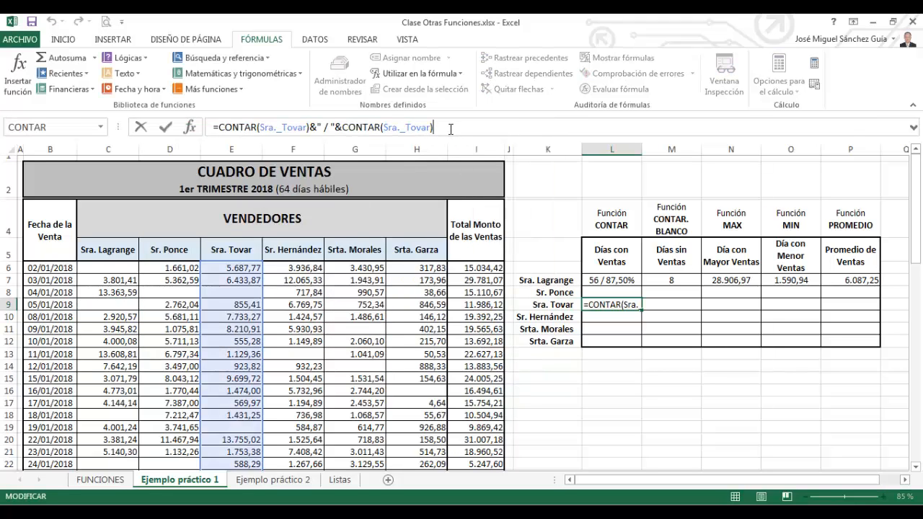
pyautogui.write('/64')
pyautogui.click(166, 130)
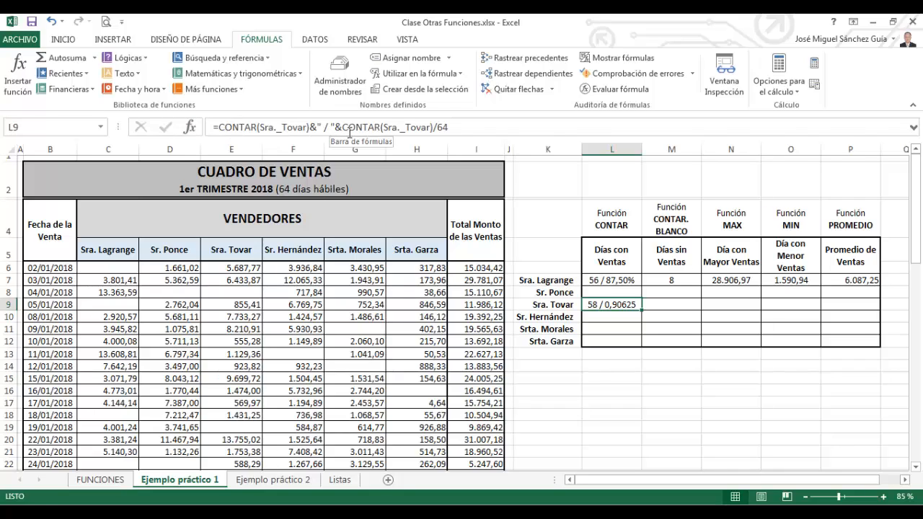
# Wrap the second CONTAR divided by 64 in the L9 formula in a TEXTO function with the format "#0,00%"
pyautogui.click(349, 133)
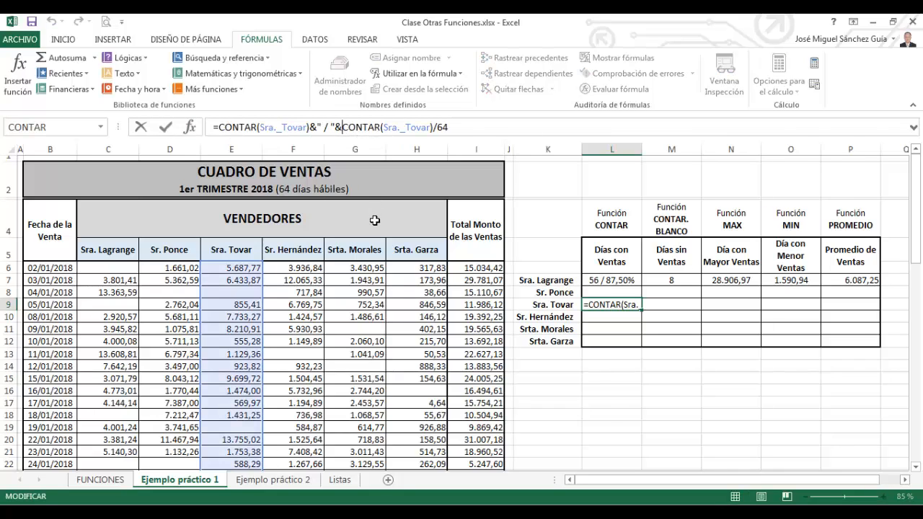
pyautogui.write('TEXTO')
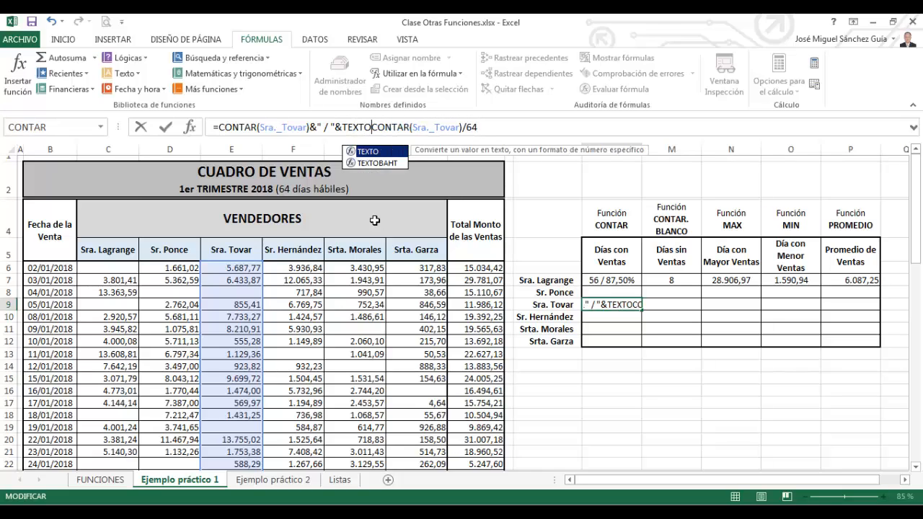
pyautogui.write('(')
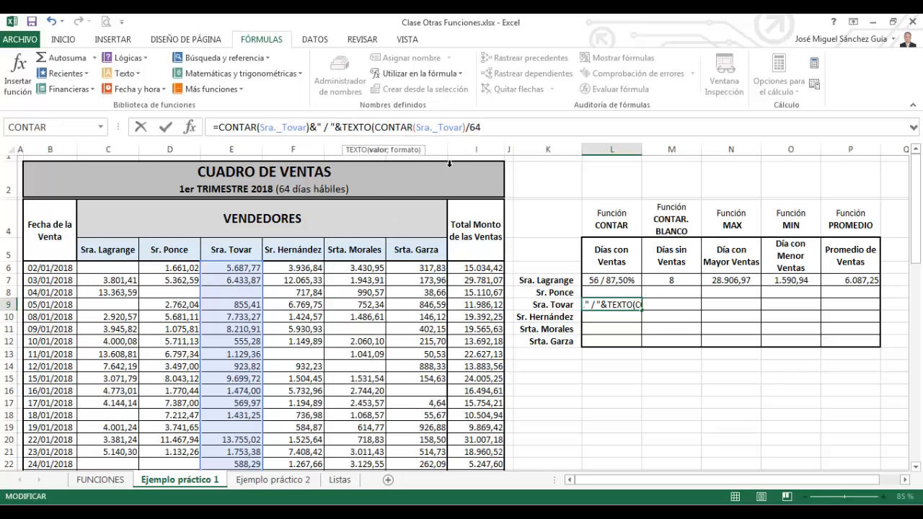
pyautogui.click(509, 134)
pyautogui.write(';"#')
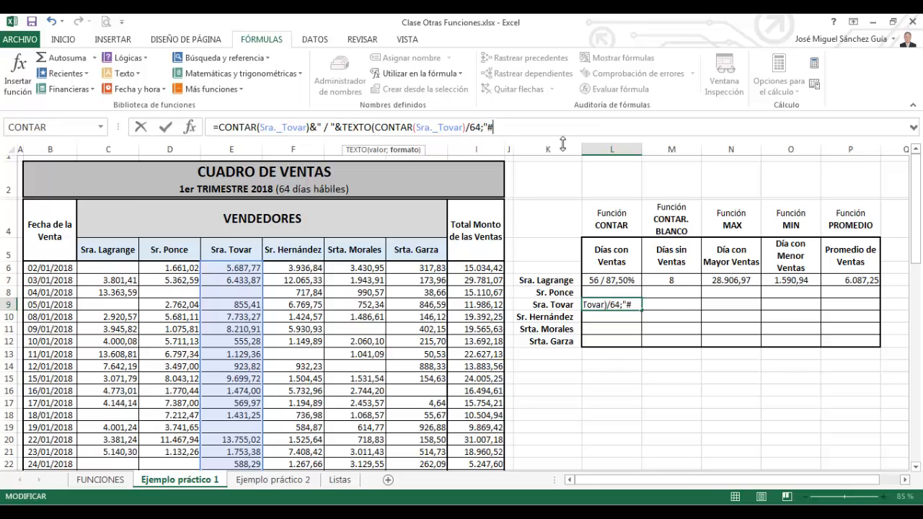
pyautogui.write('0,00')
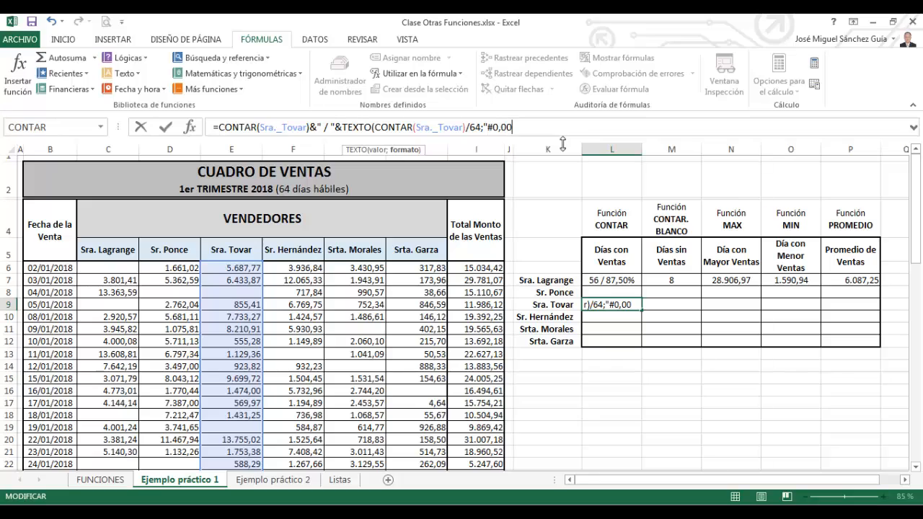
pyautogui.write('%")')
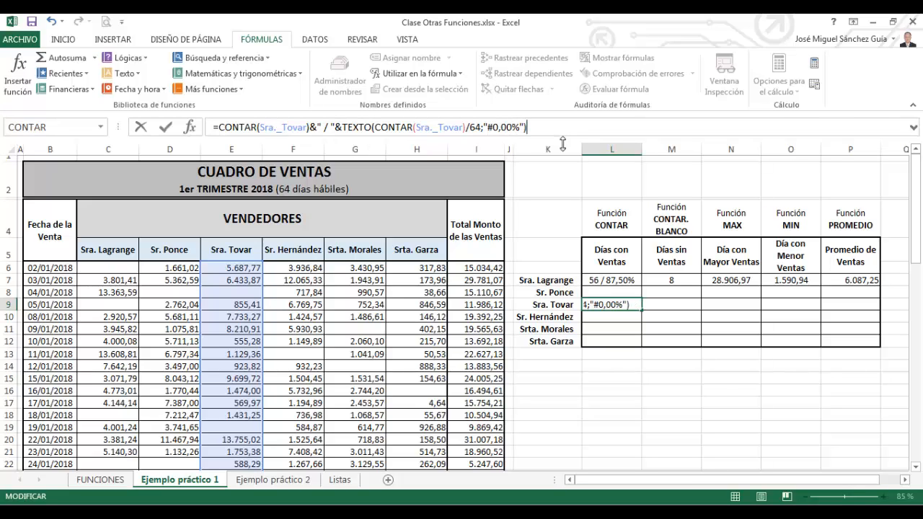
pyautogui.click(165, 130)
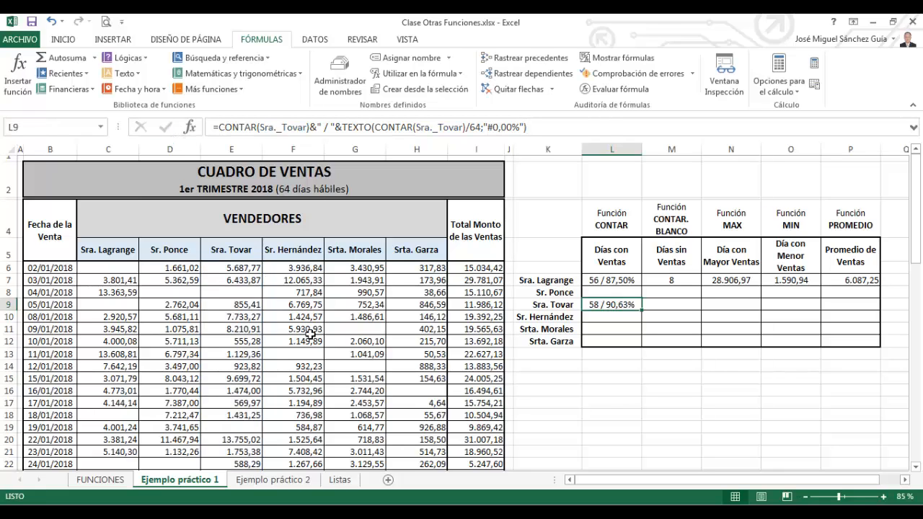
# Insert a CONTAR.BLANCO formula in M9 that counts the blank cells in the named range of the third seller's sales
pyautogui.click(680, 309)
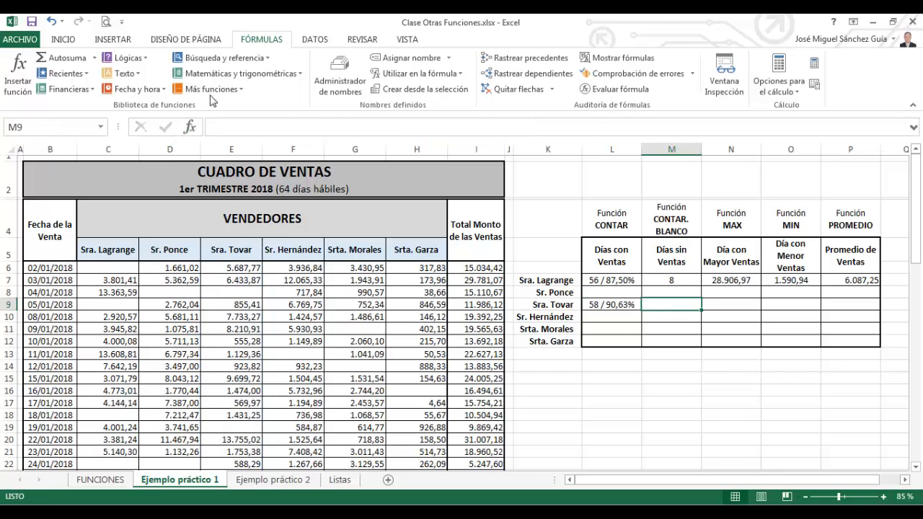
pyautogui.click(243, 90)
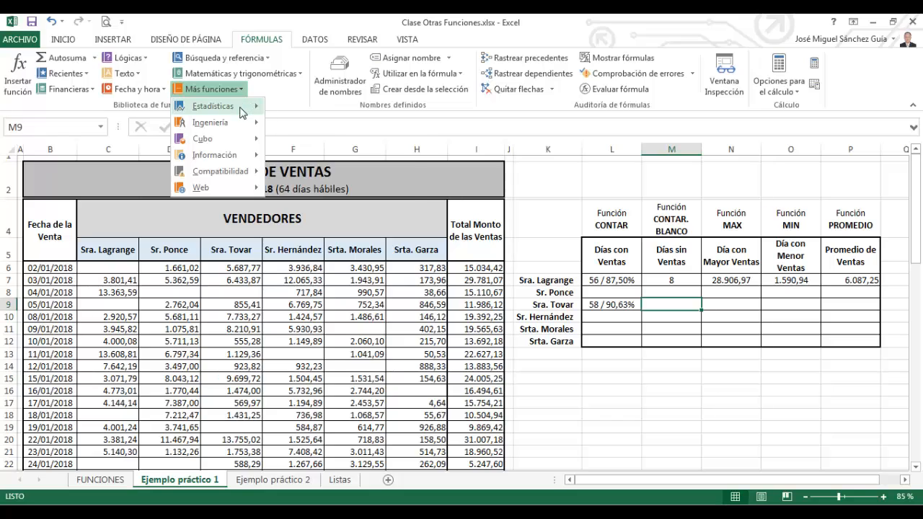
pyautogui.moveTo(247, 112)
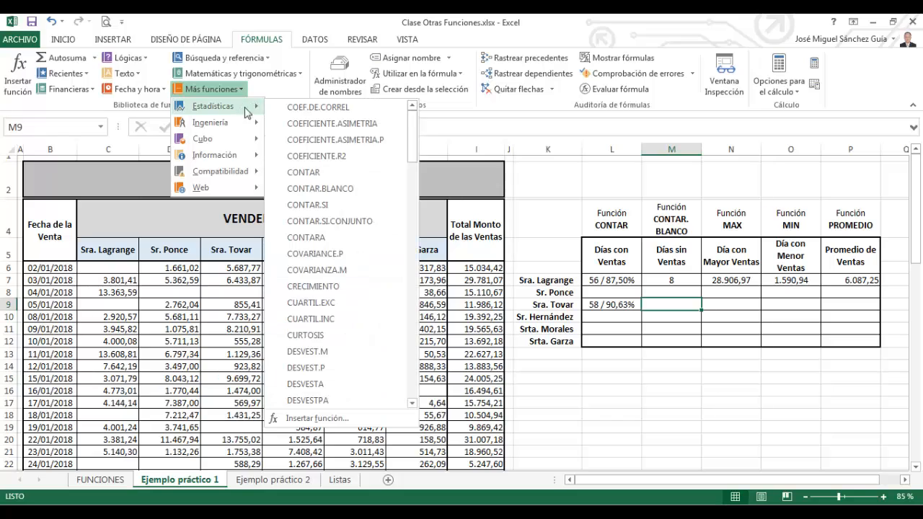
pyautogui.click(318, 189)
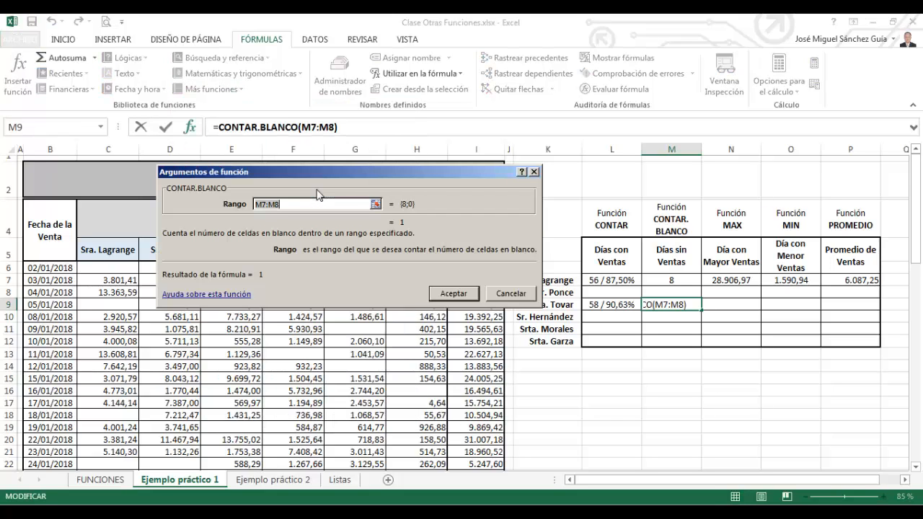
pyautogui.click(459, 74)
pyautogui.click(431, 156)
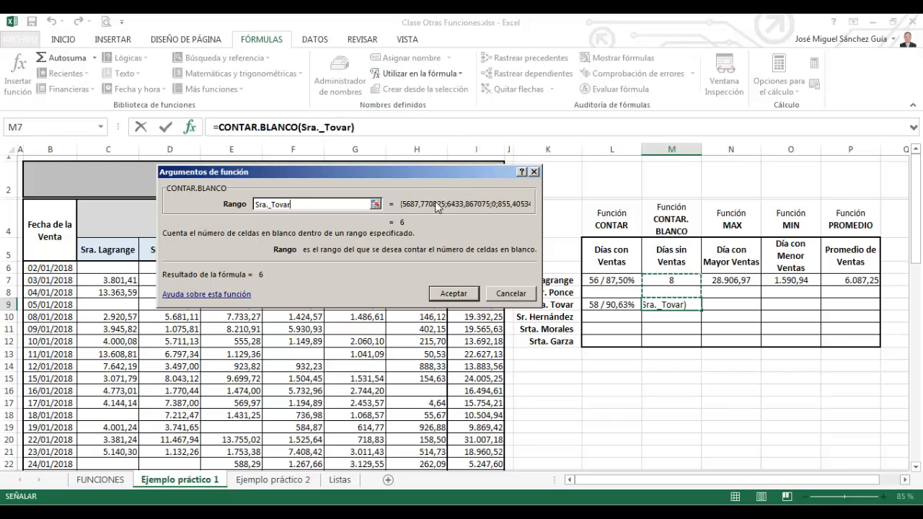
pyautogui.click(453, 293)
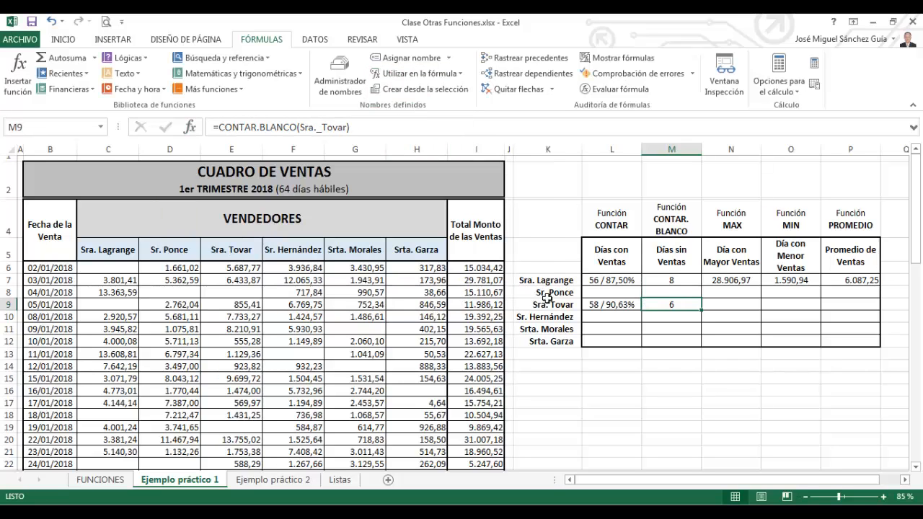
# Insert a MAX formula in N9 over the named range of the third seller's sales in column E
pyautogui.click(733, 300)
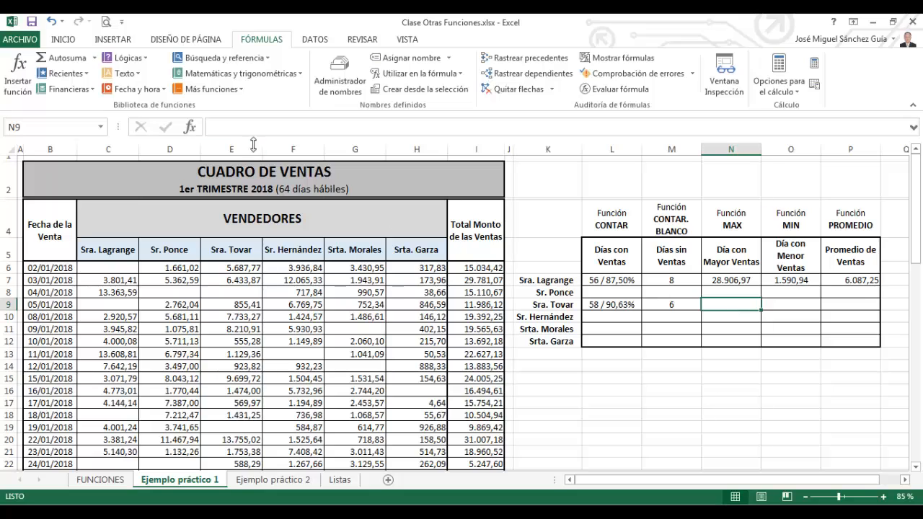
pyautogui.click(245, 92)
pyautogui.moveTo(245, 108)
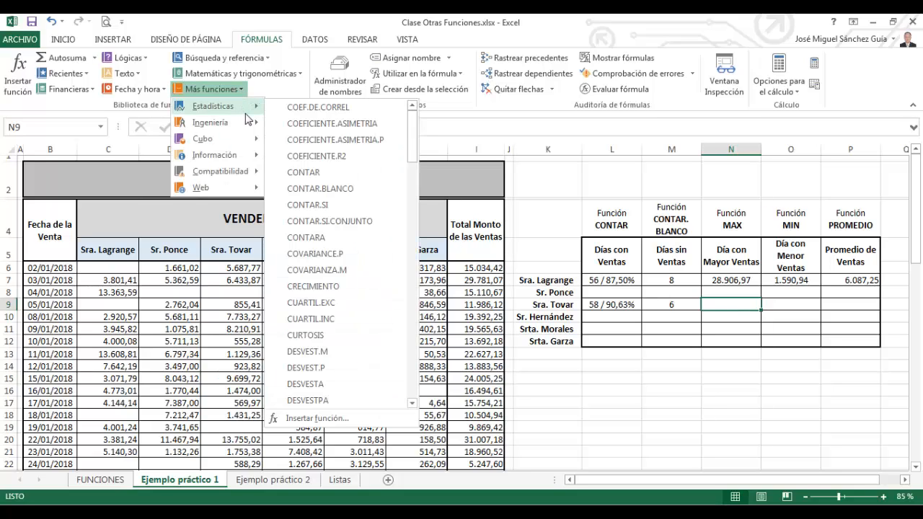
pyautogui.scroll(-15, 303, 252)
pyautogui.click(310, 301)
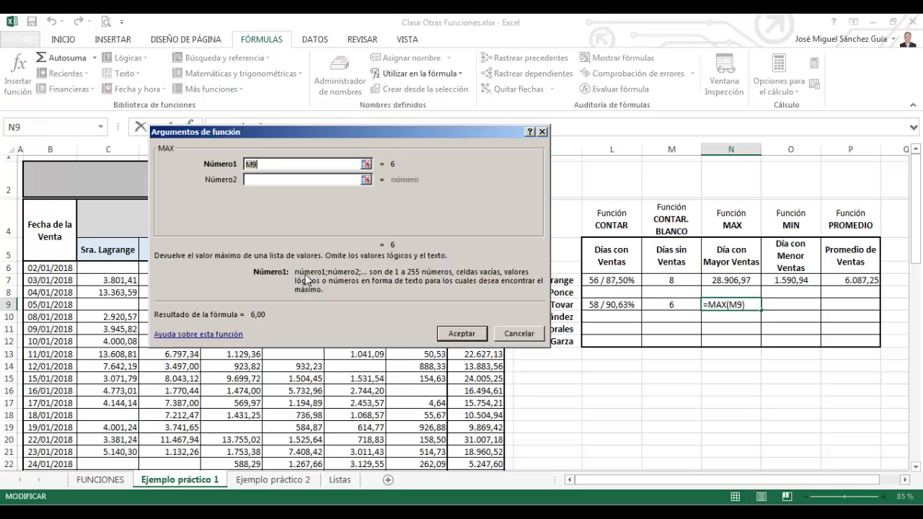
pyautogui.click(416, 73)
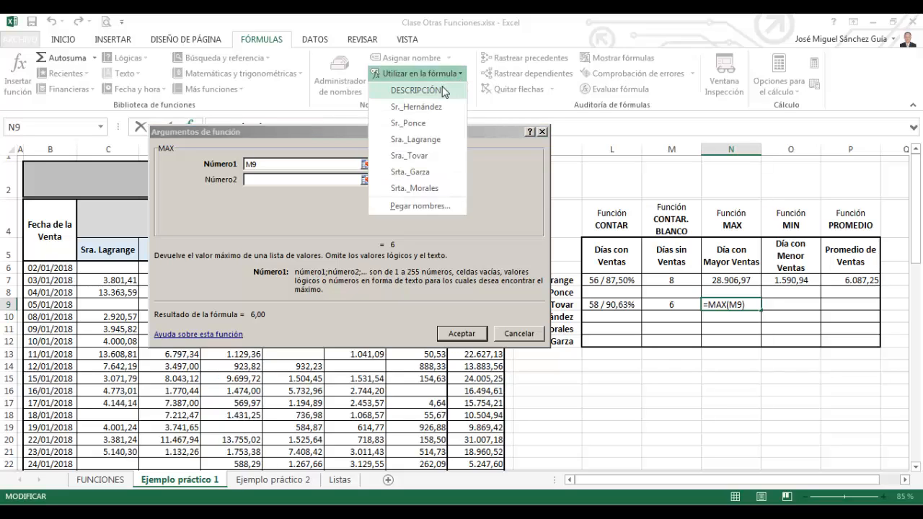
pyautogui.click(423, 156)
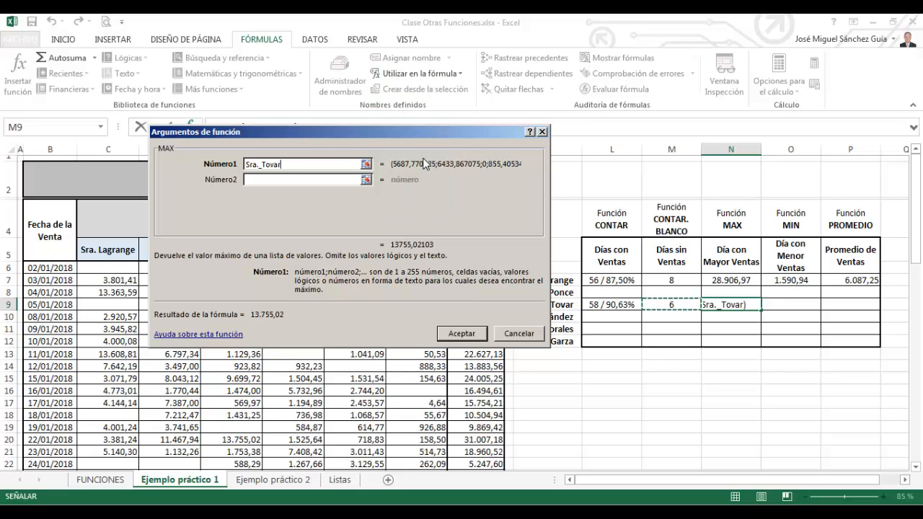
pyautogui.click(452, 335)
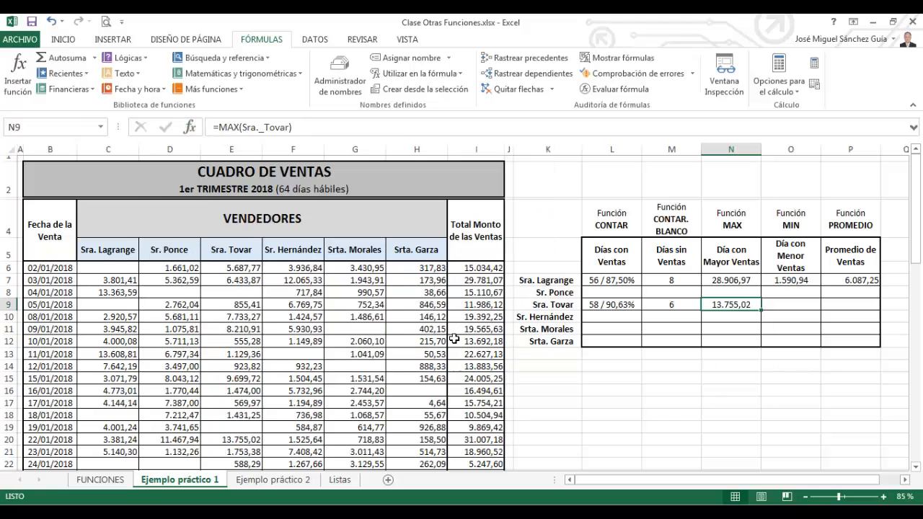
# Insert a MIN formula in O9 over the named range of the third seller's sales in column E
pyautogui.click(791, 306)
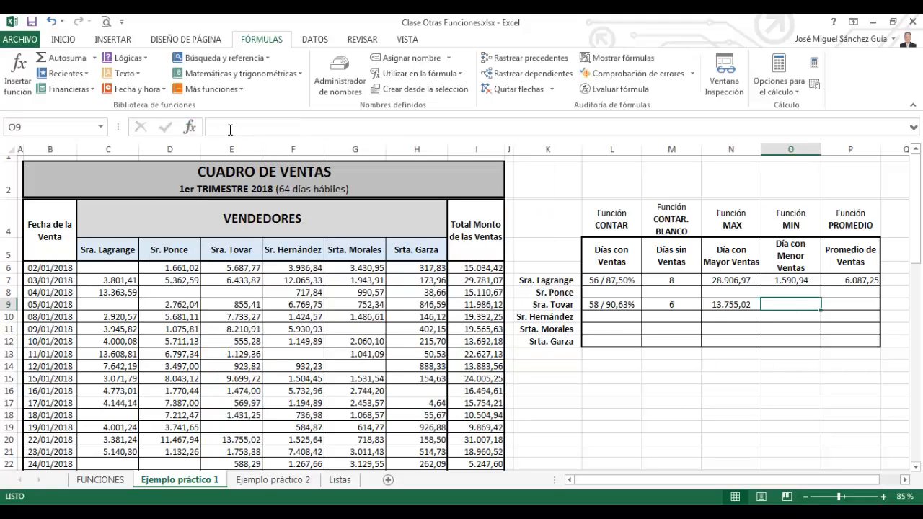
pyautogui.click(230, 89)
pyautogui.moveTo(249, 110)
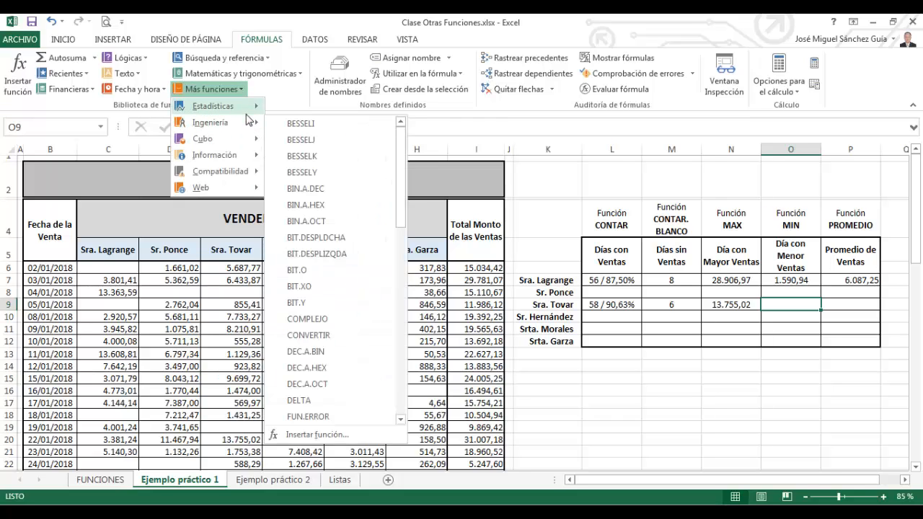
pyautogui.scroll(-10, 310, 266)
pyautogui.click(313, 266)
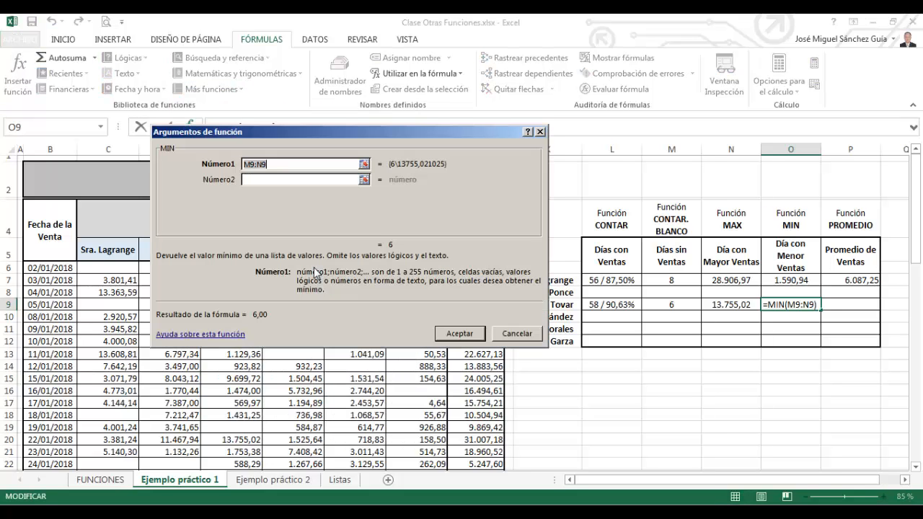
pyautogui.click(416, 72)
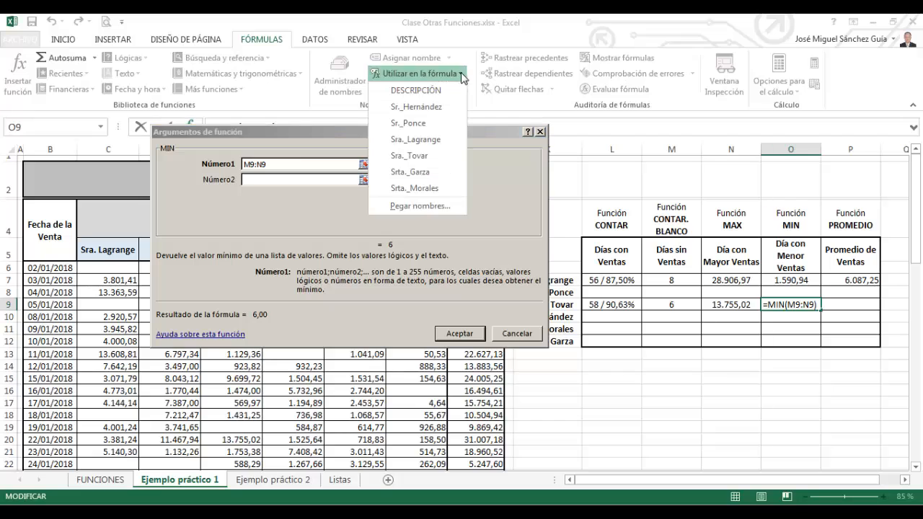
pyautogui.click(417, 155)
pyautogui.click(470, 334)
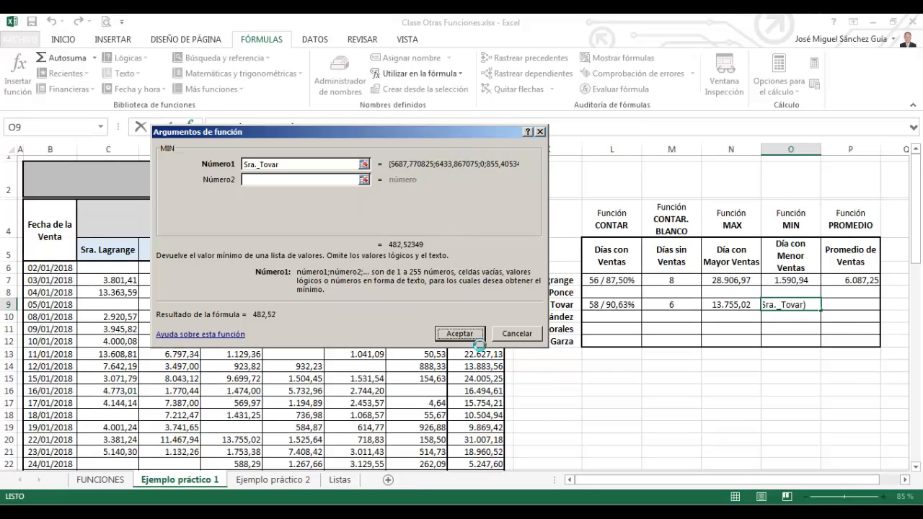
# Insert a PROMEDIO formula in P9 over the named range of the third seller's sales in column E
pyautogui.click(849, 308)
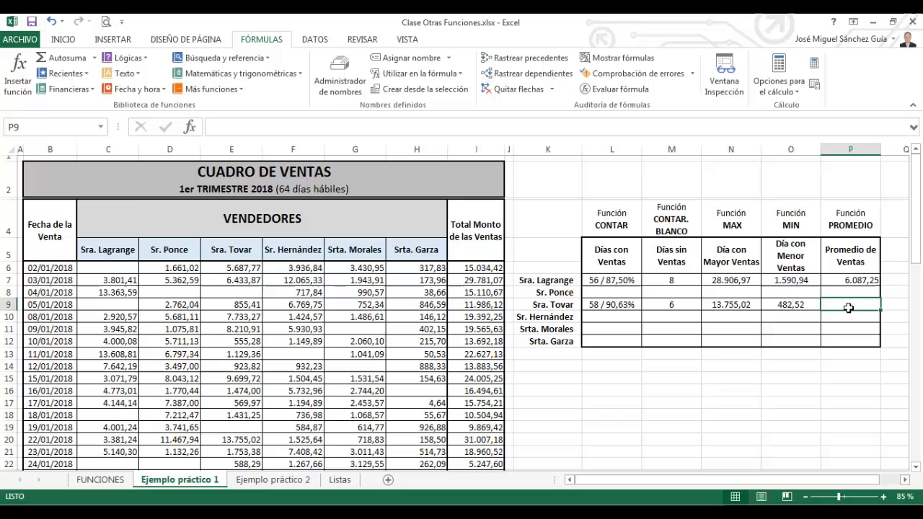
pyautogui.click(241, 90)
pyautogui.moveTo(213, 106)
pyautogui.scroll(-20, 321, 308)
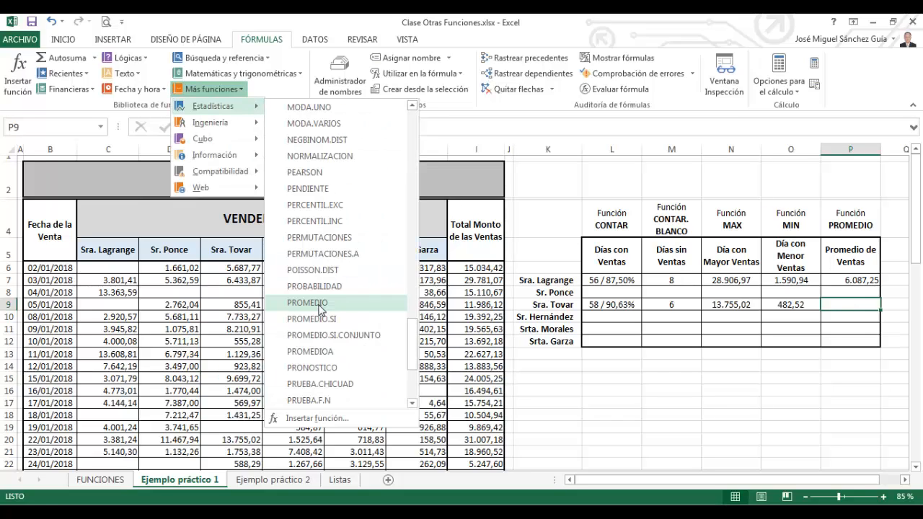
pyautogui.click(319, 303)
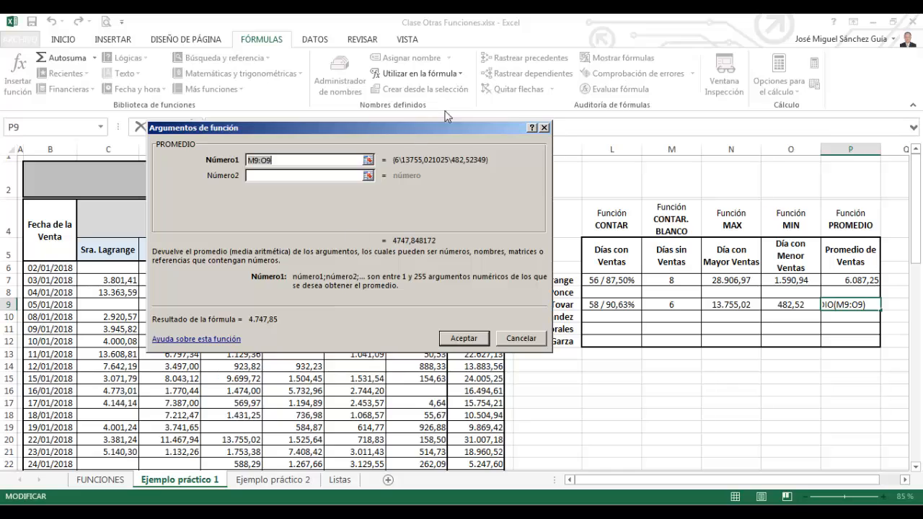
pyautogui.click(460, 74)
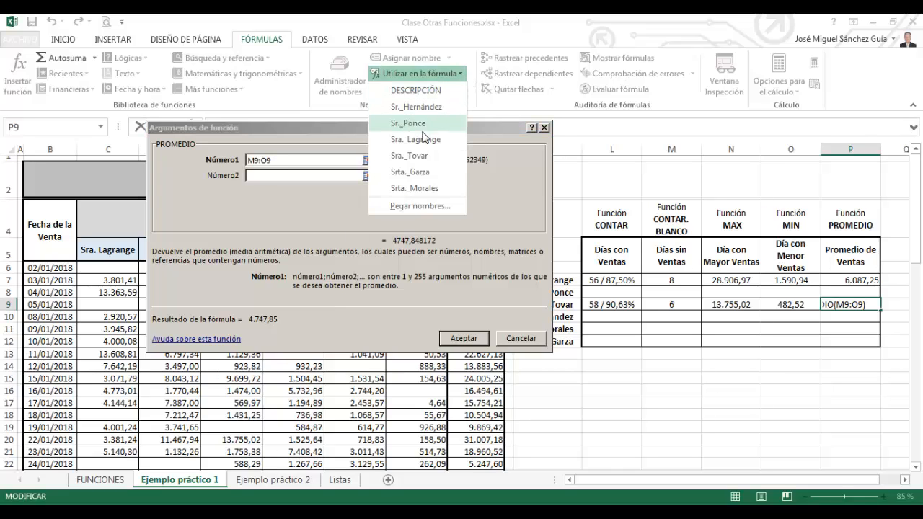
pyautogui.click(415, 155)
pyautogui.click(460, 339)
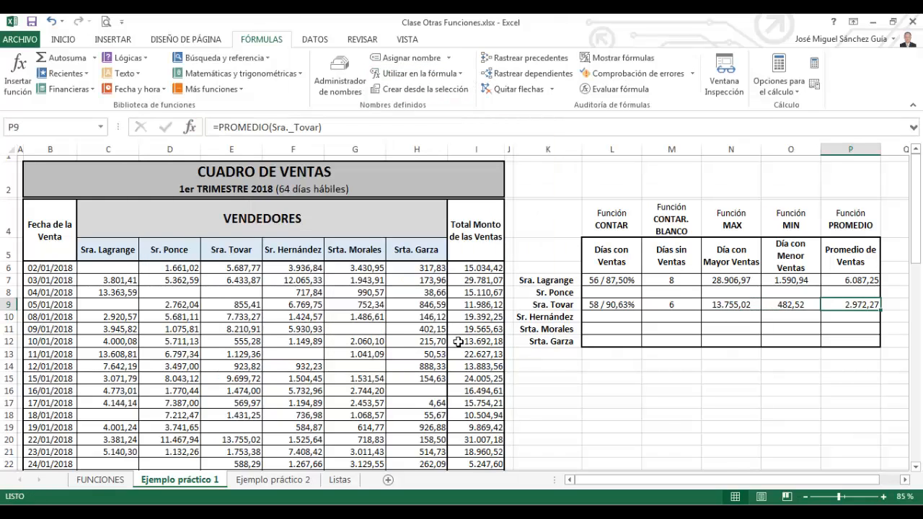